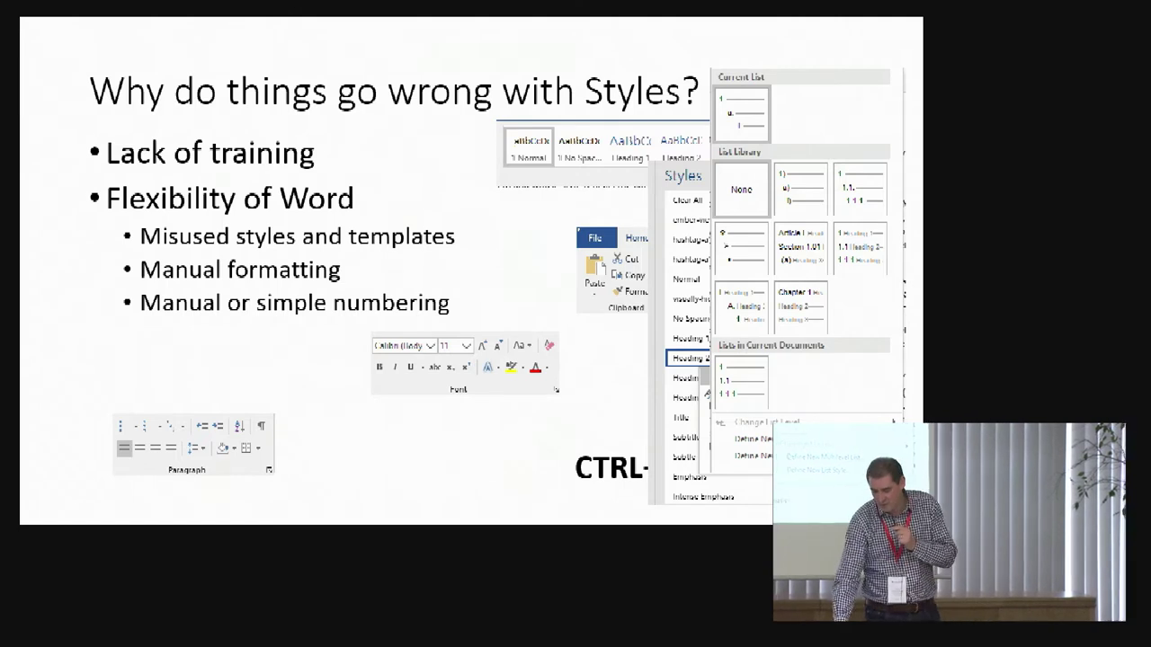
Reveal the multilevel list example on the slide, then switch to validateDocx.xpl in oXygen
key("Right")
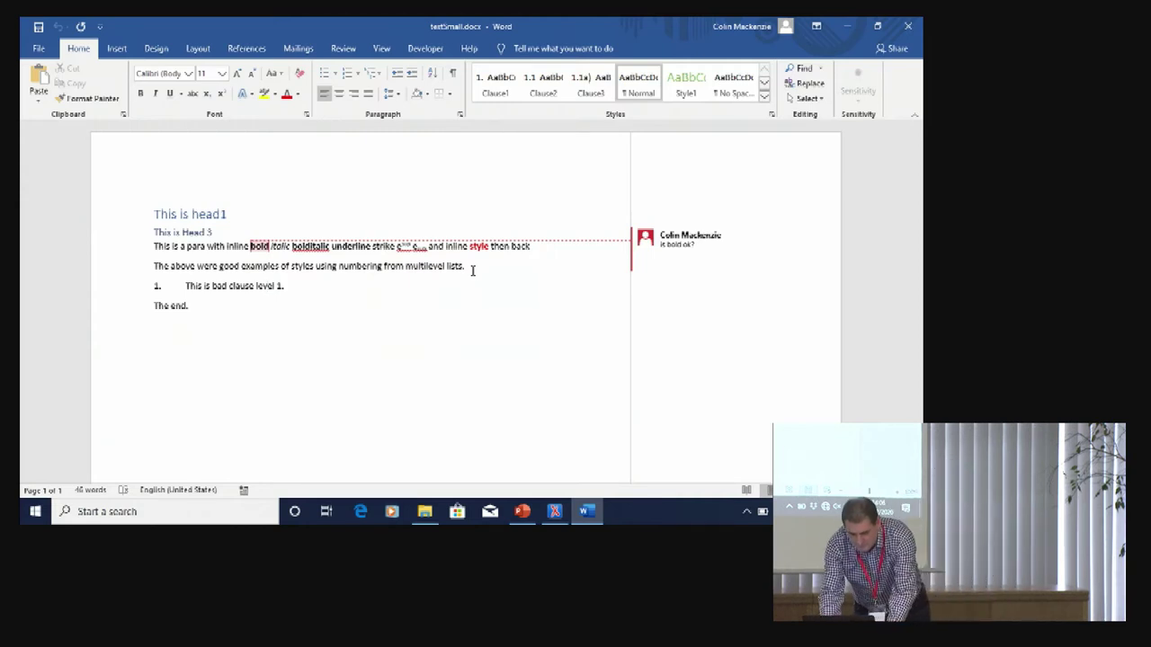
key("alt+Tab")
key("alt+Tab")
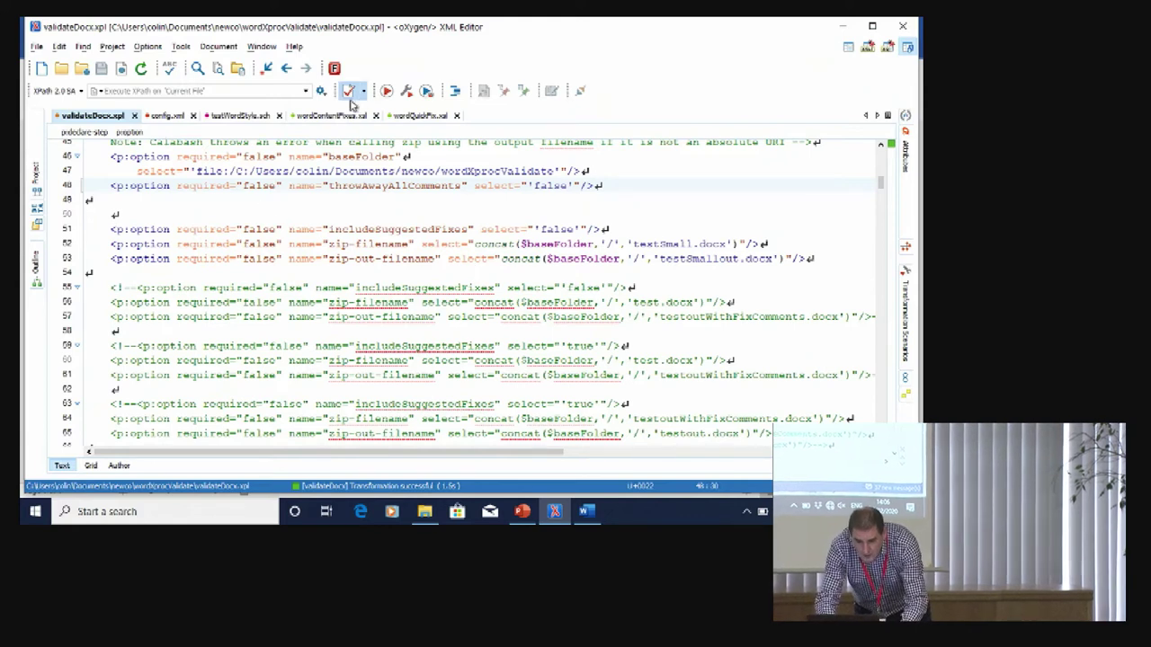
Run the validateDocx.xpl pipeline on textSmall.docx and open the wordXprocValidate output folder
left_click(384, 93)
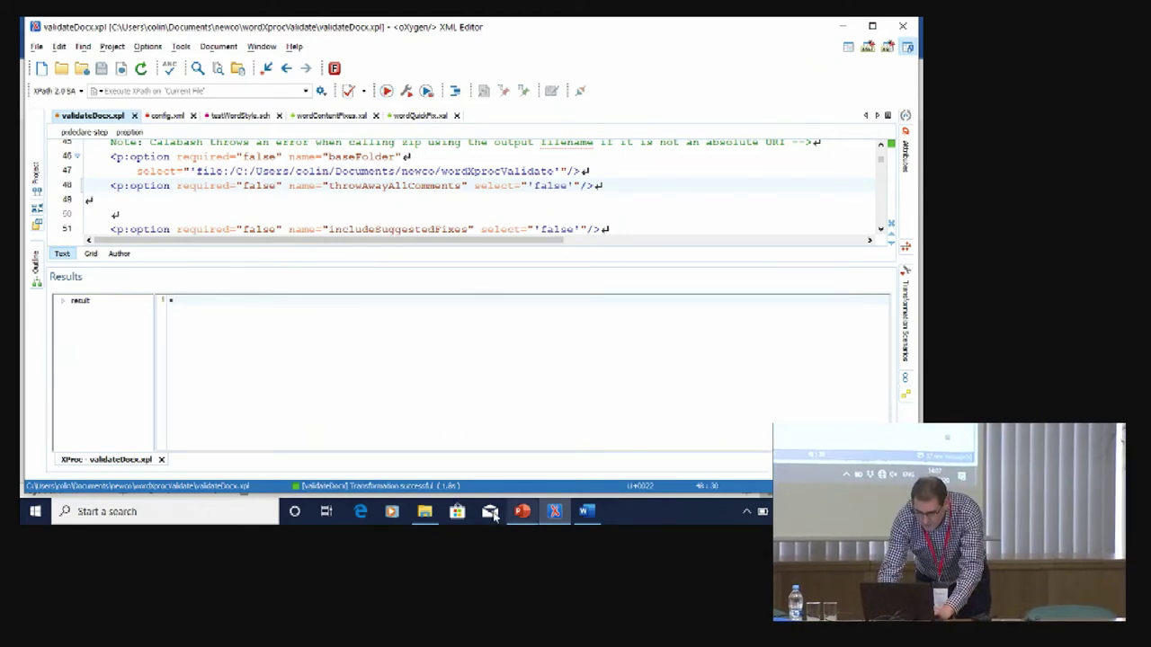
left_click(425, 511)
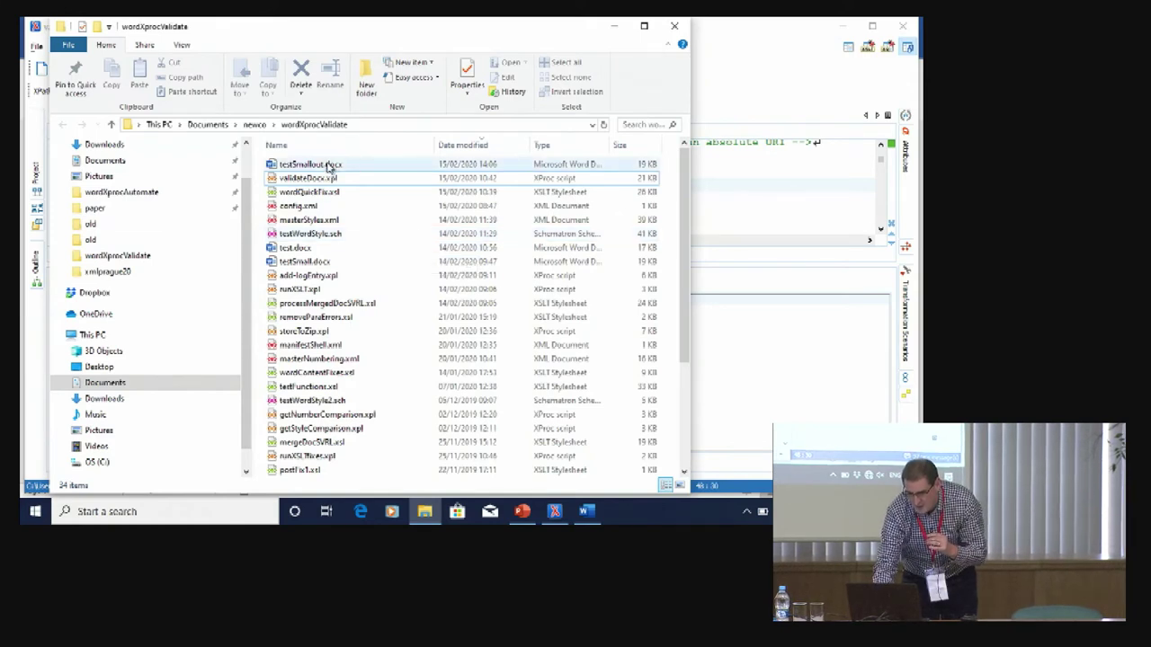
Open testSmallout.docx from the wordXprocValidate folder in Word
double_click(329, 165)
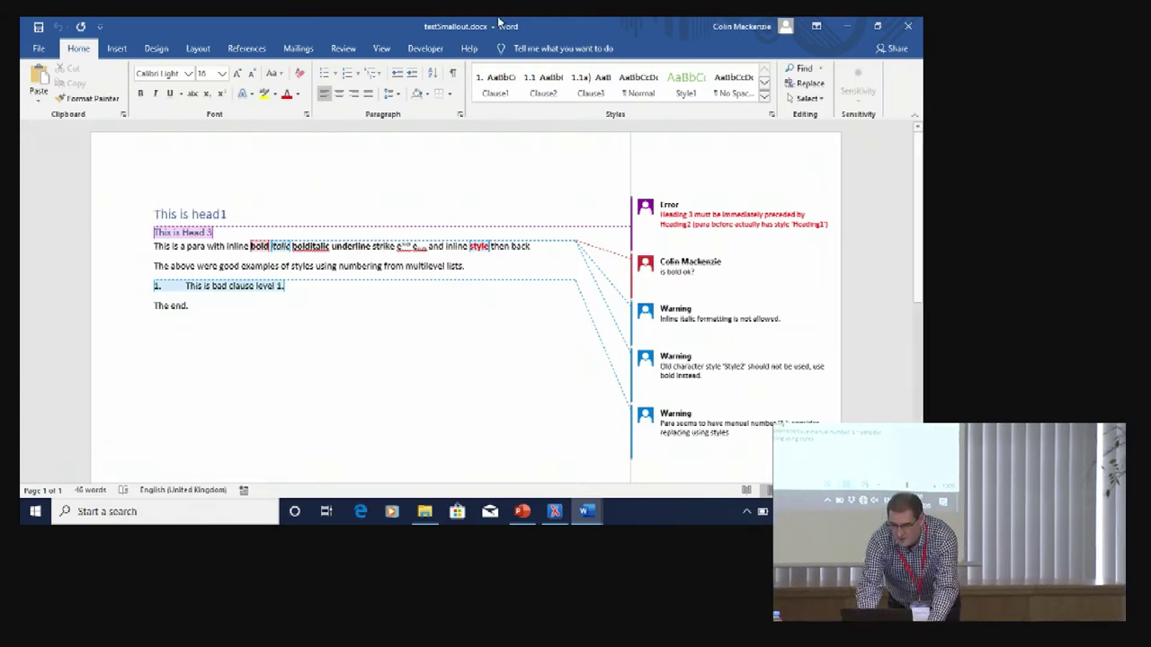
Close the commented testSmallout.docx, return to oXygen, and close the transformation results panel
left_click(910, 27)
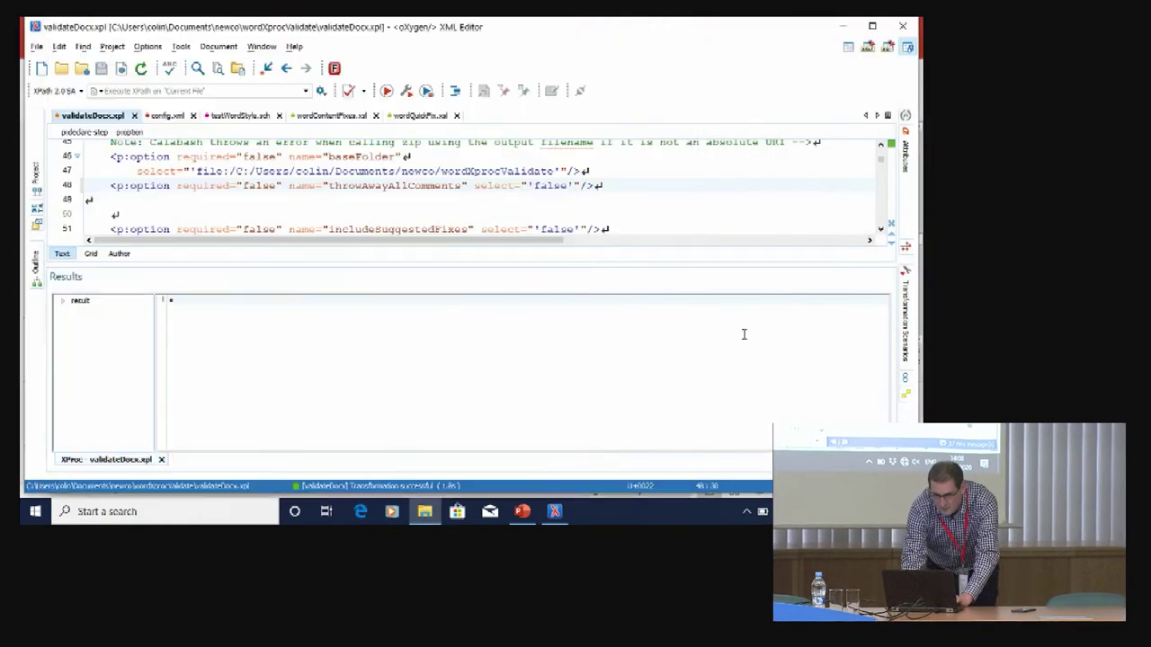
left_click(743, 333)
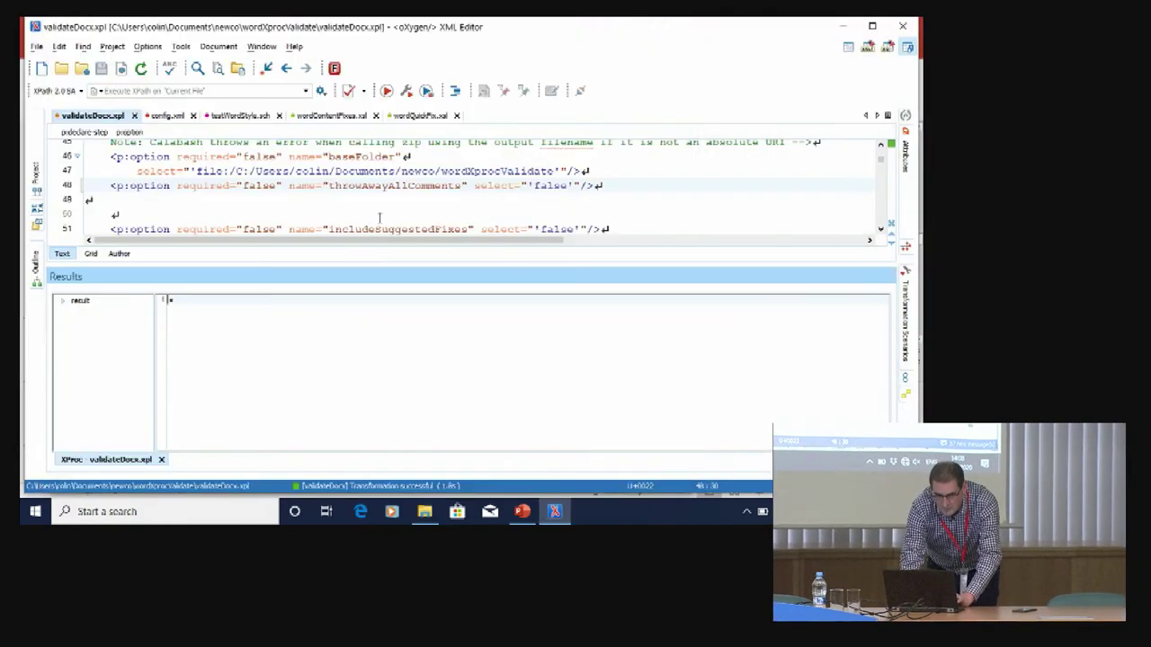
left_click(161, 459)
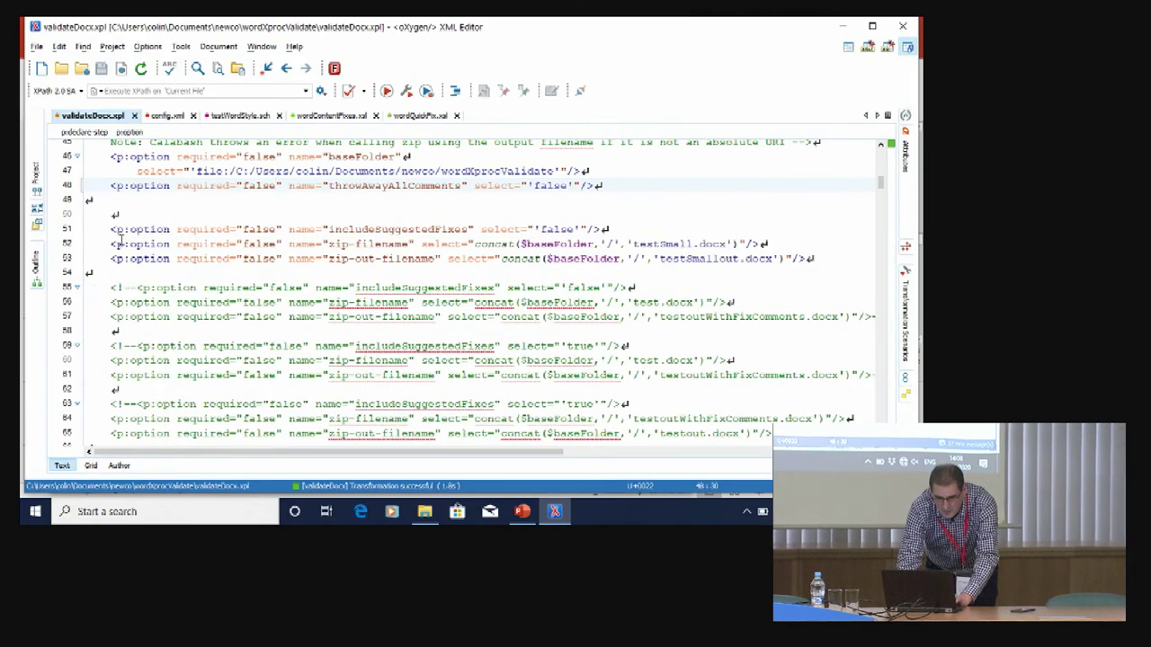
Comment out the testSmall.docx options on lines 51–53 of validateDocx.xpl
left_click(111, 230)
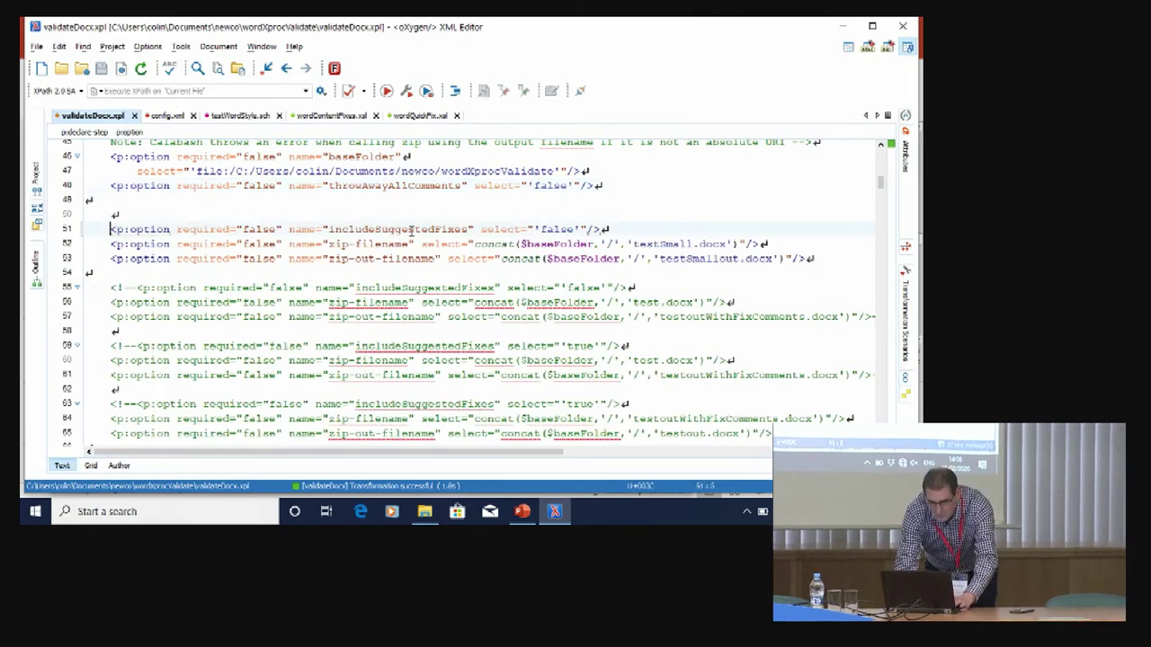
left_click(812, 258, "shift")
right_click(680, 239)
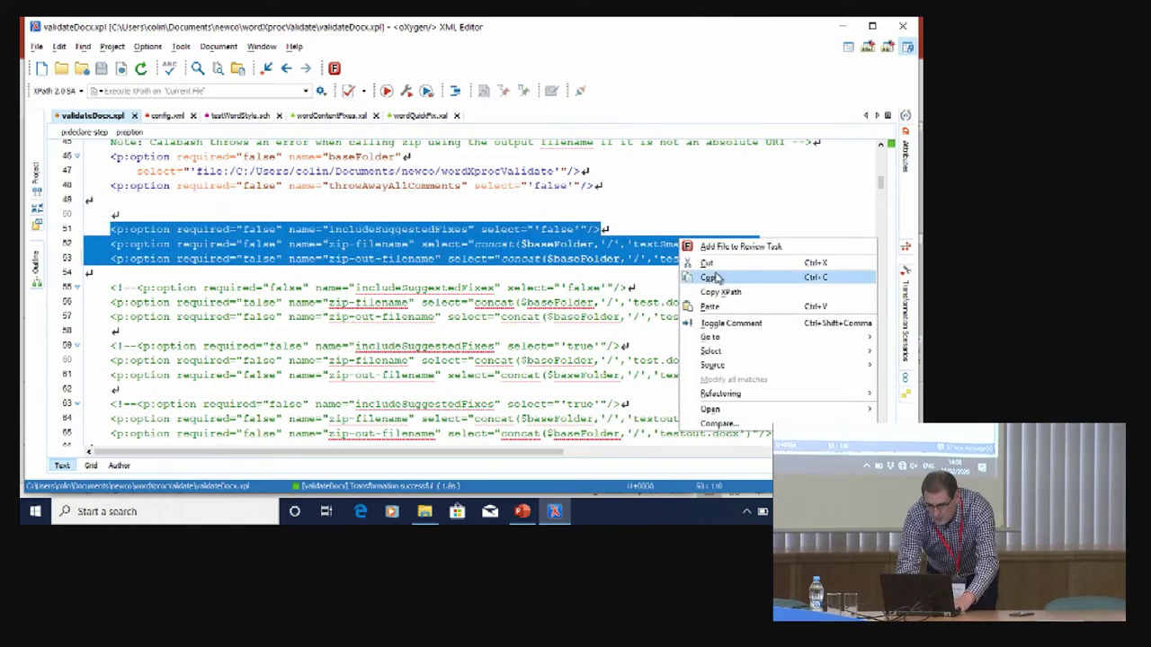
left_click(728, 323)
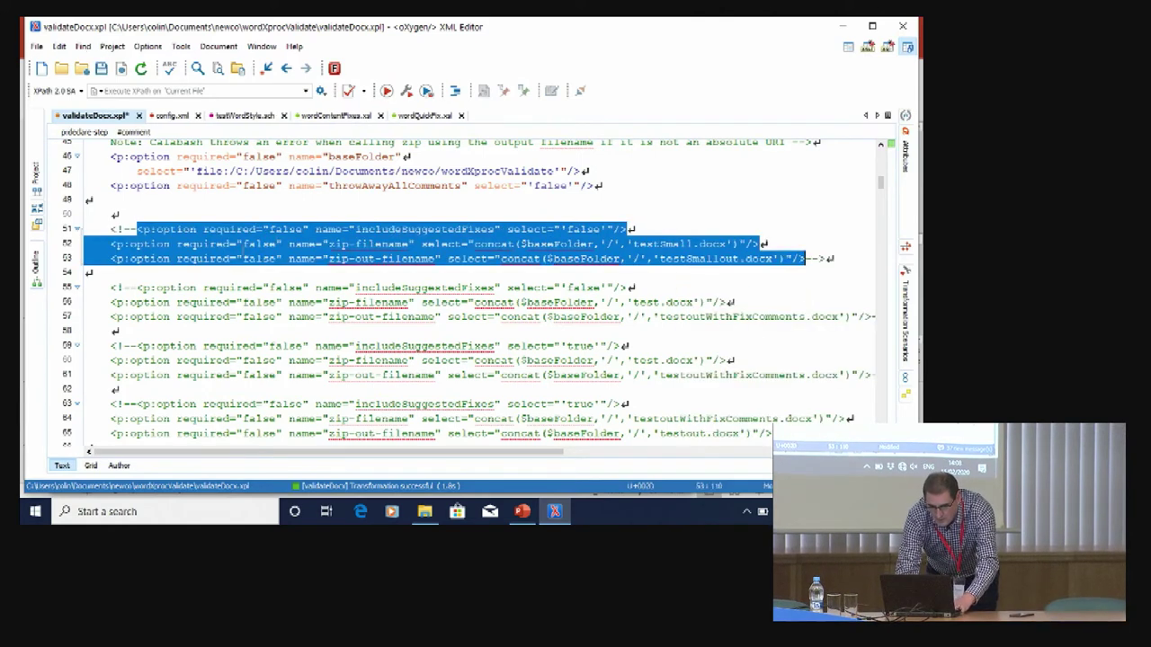
Uncomment the test.docx options on lines 55–57, save, and rerun the pipeline
left_click(123, 288)
key("shift+Down")
key("shift+Down")
key("shift+End")
right_click(124, 290)
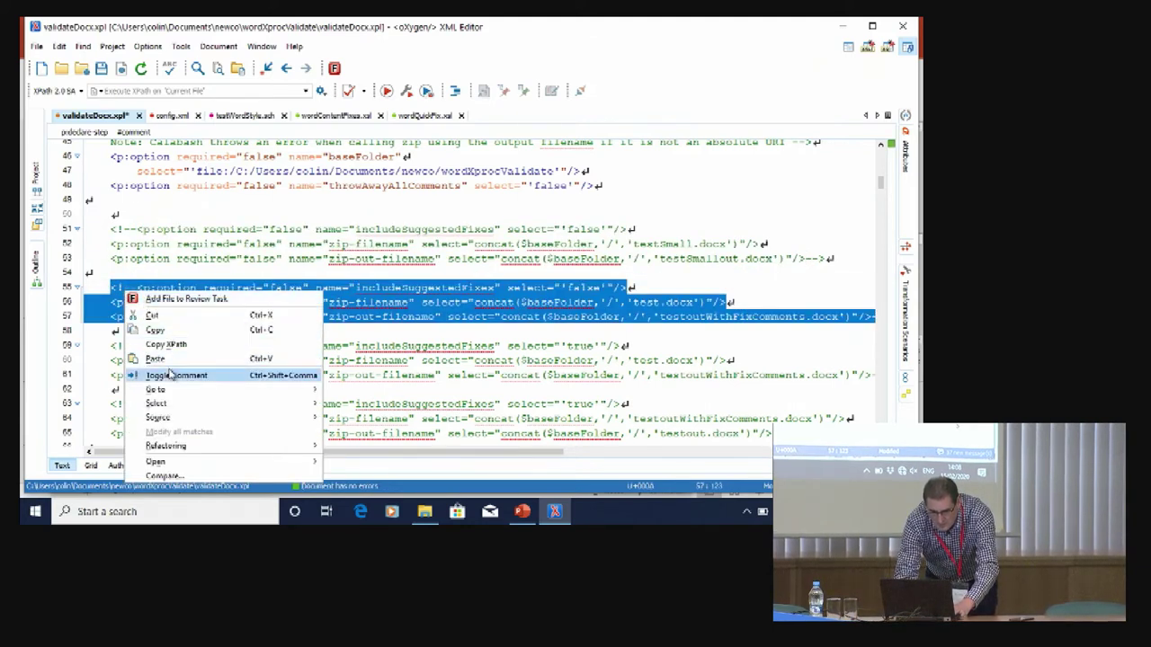
left_click(171, 374)
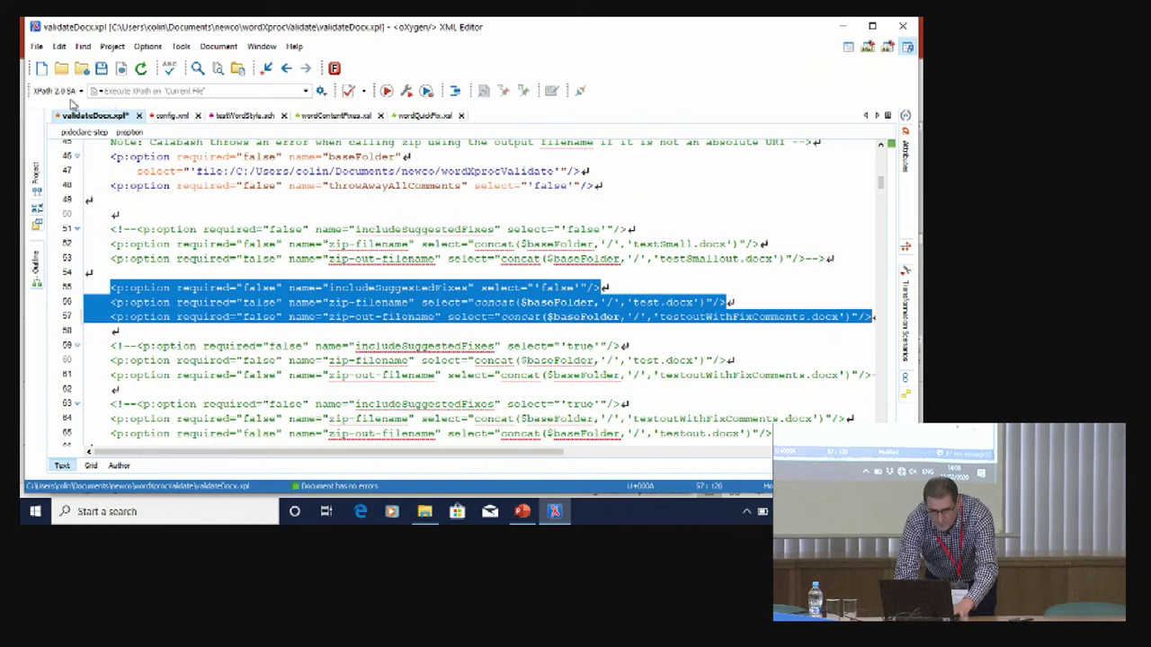
left_click(102, 71)
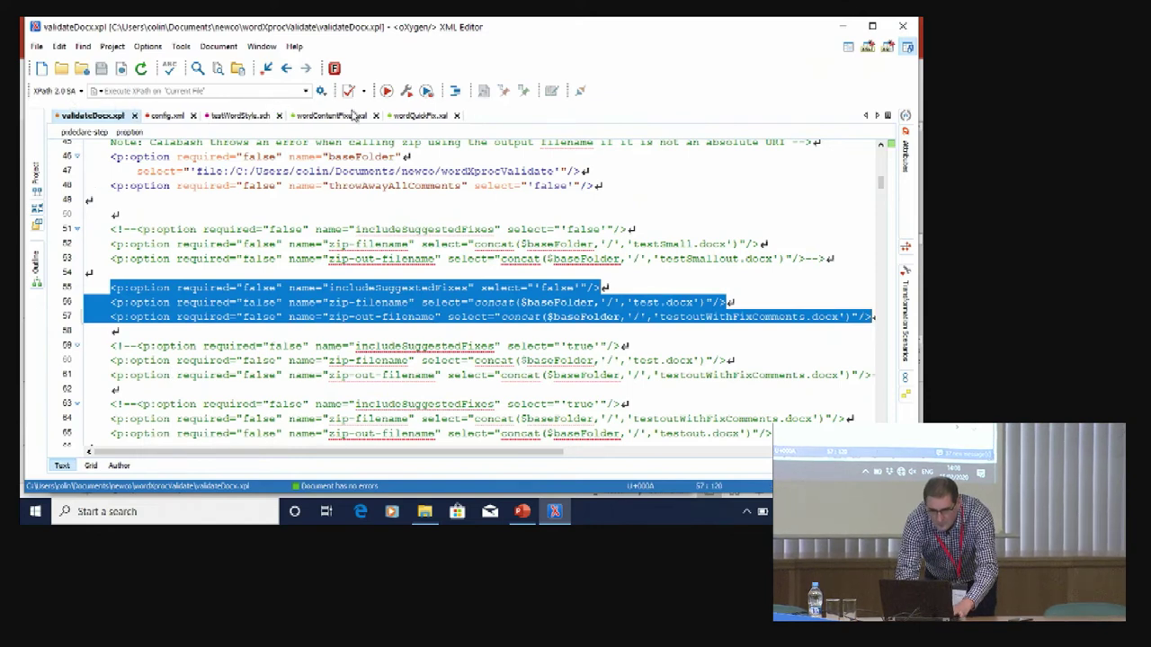
left_click(387, 91)
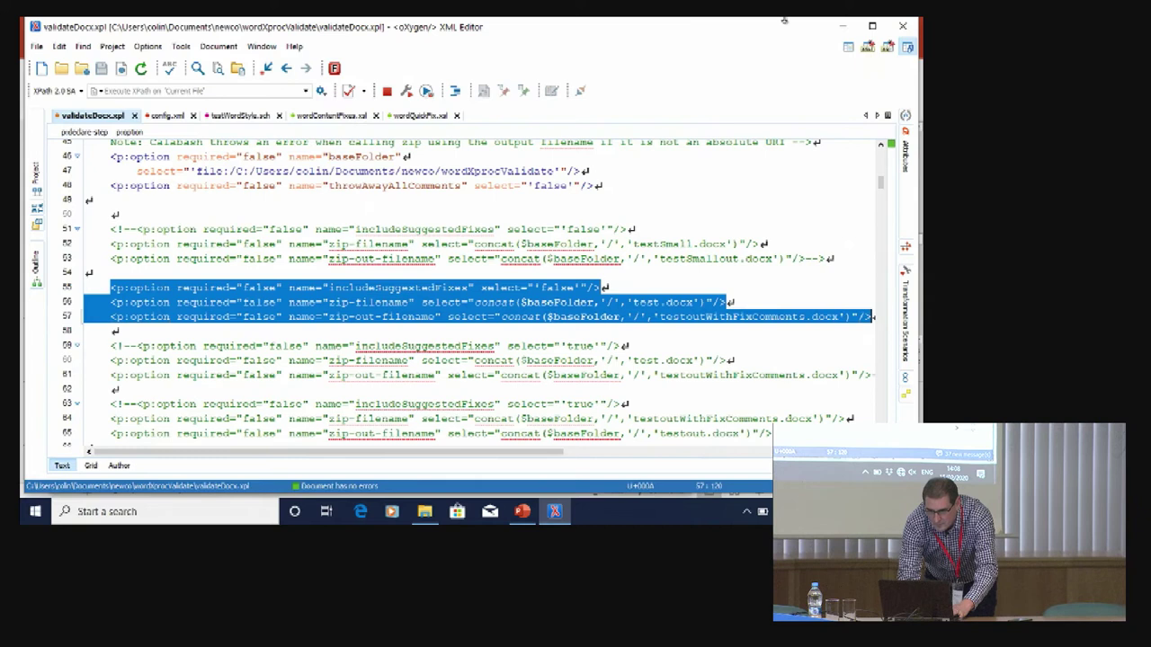
Minimize oXygen and open testoutWithFixComments.docx in Word
left_click(841, 29)
double_click(375, 164)
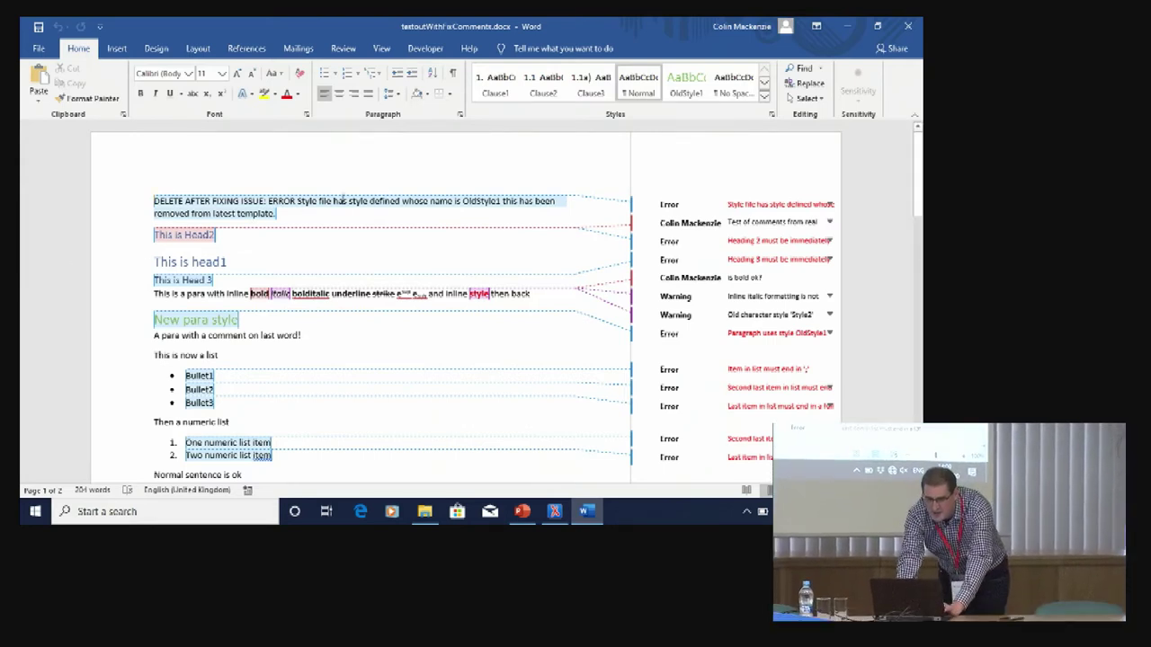
mouse_move(421, 203)
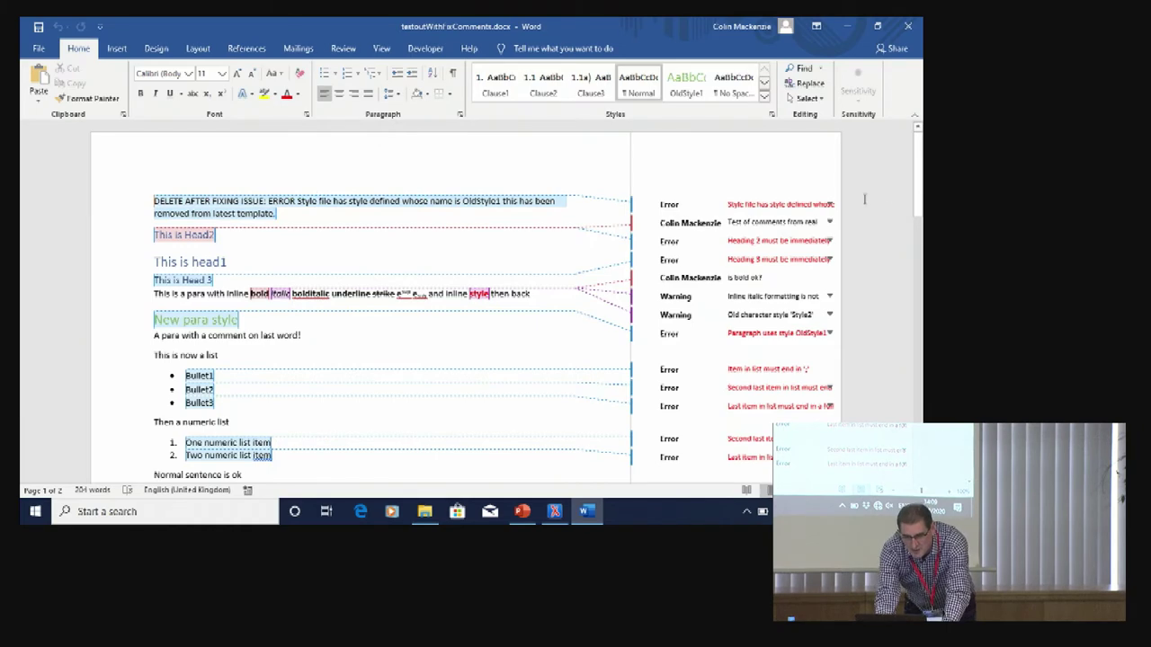
Check the New para style heading and expand its OldStyle1 and list-item error comments, then exit Word
left_click_drag(920, 187, 920, 225)
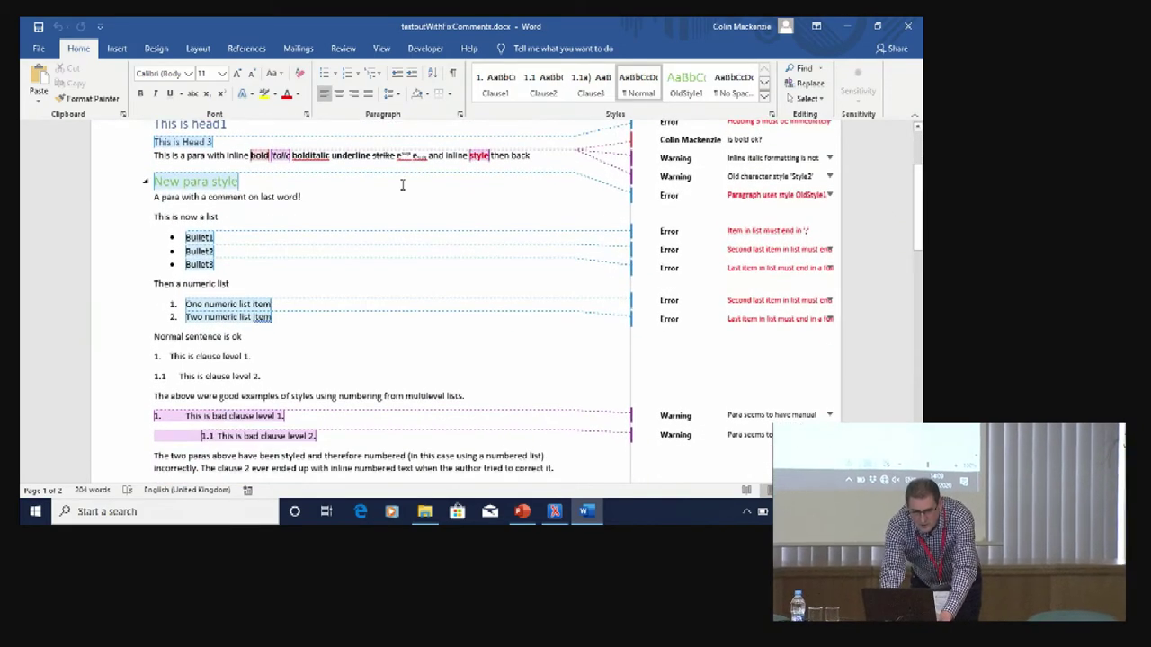
left_click(222, 181)
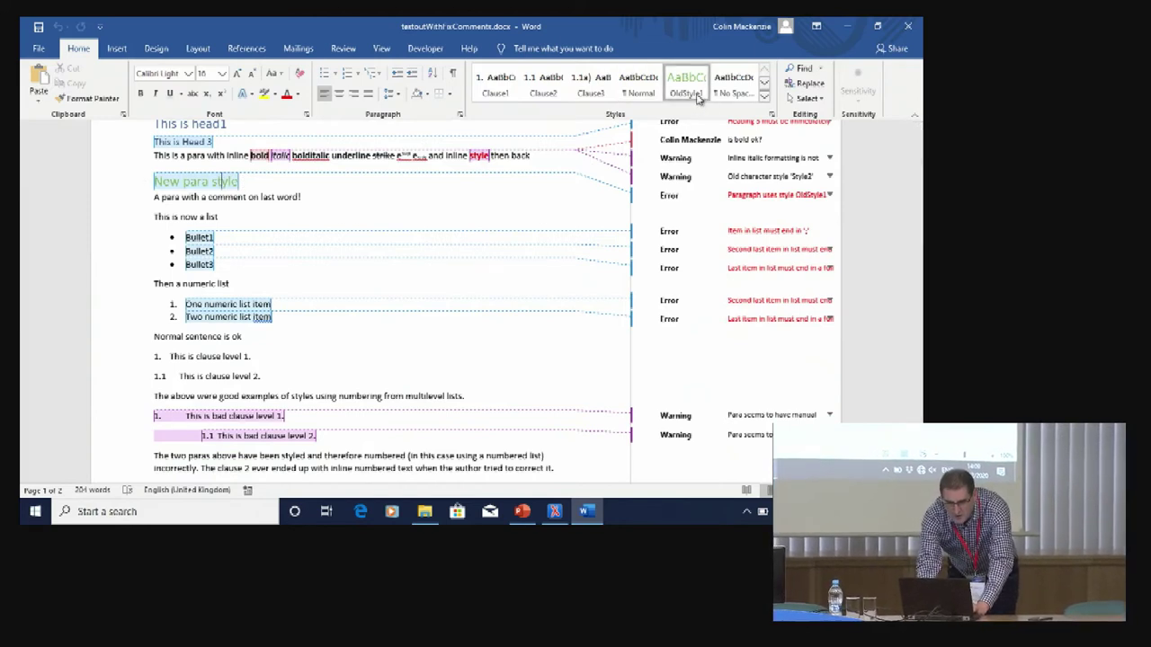
mouse_move(763, 195)
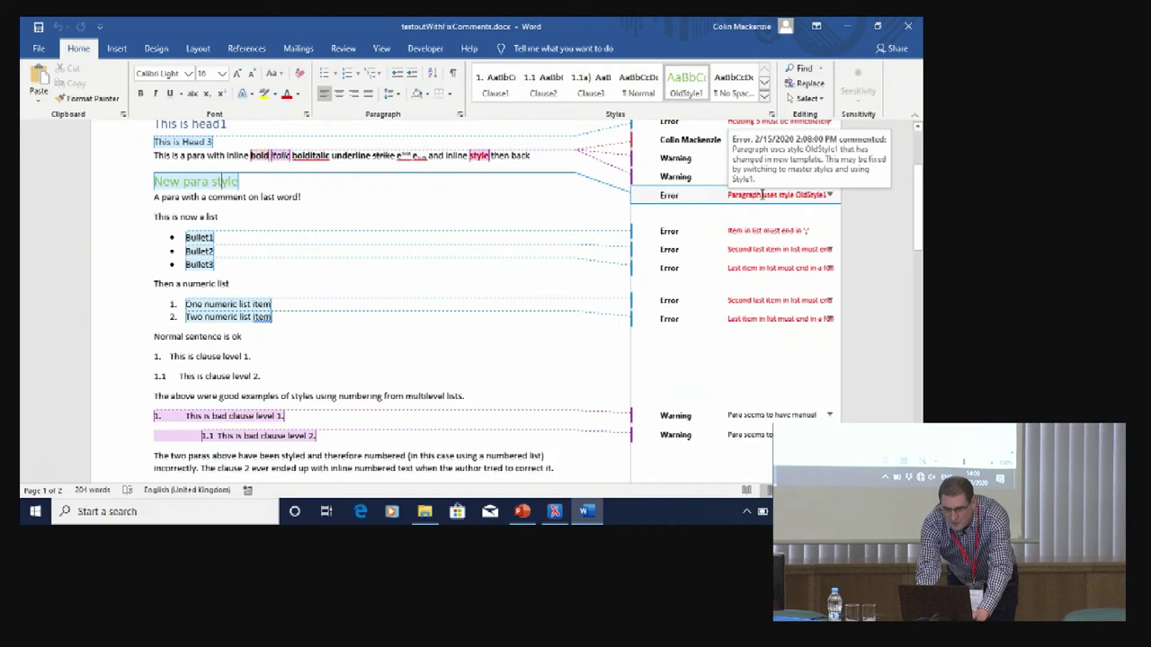
left_click(763, 195)
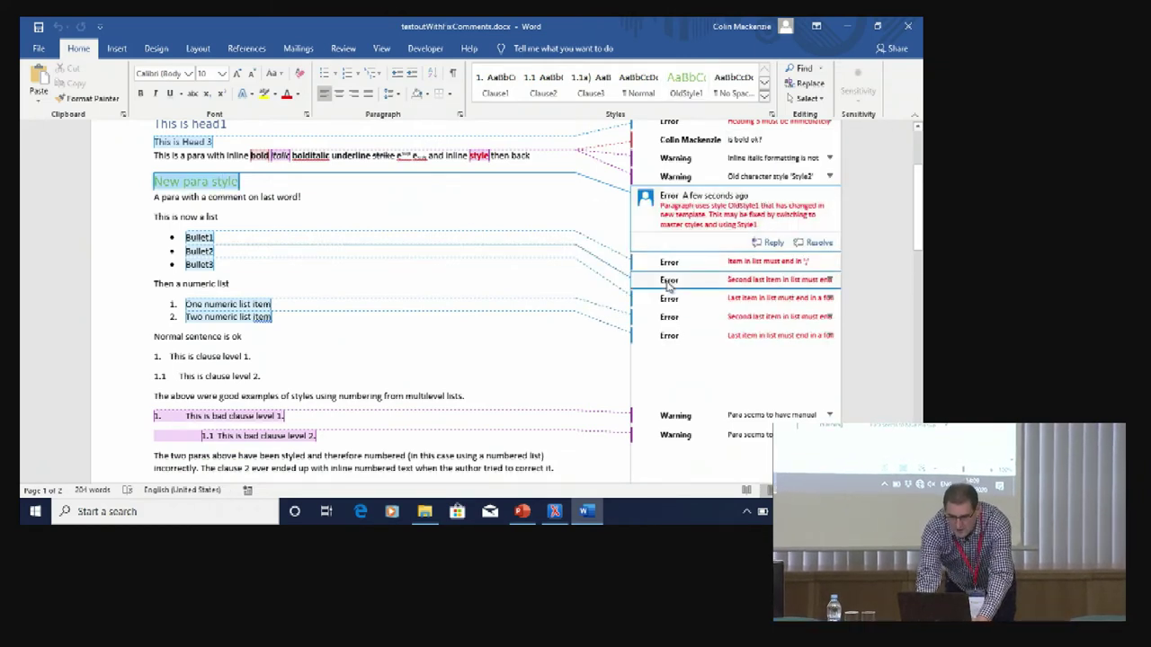
left_click(762, 280)
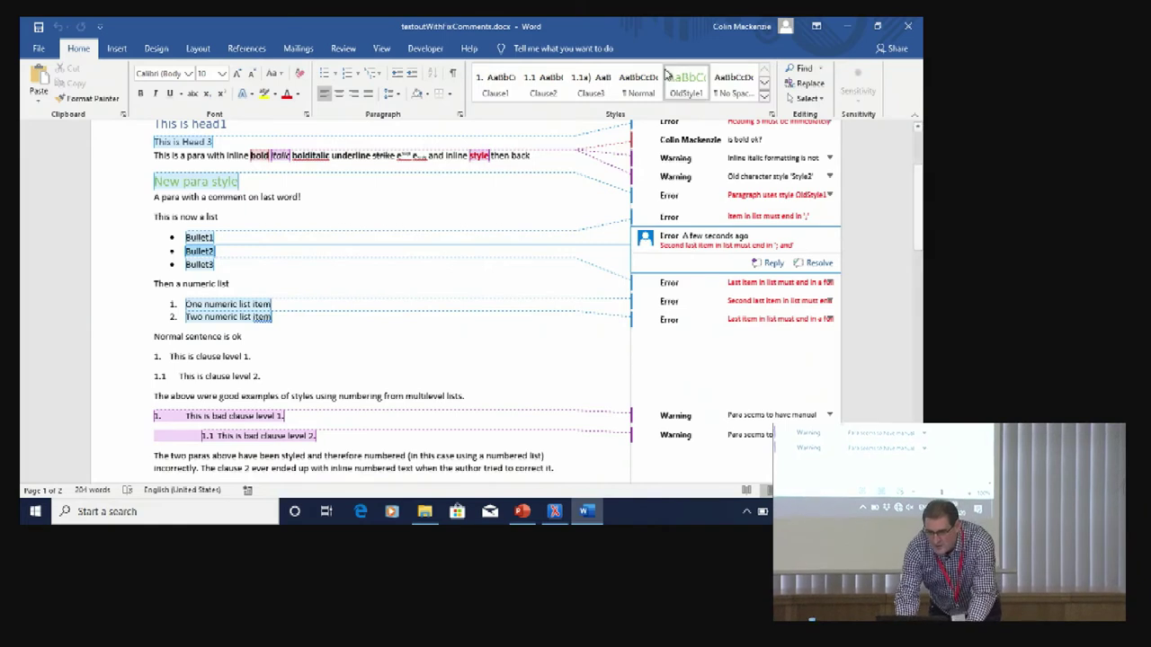
left_click(907, 26)
left_click(907, 26)
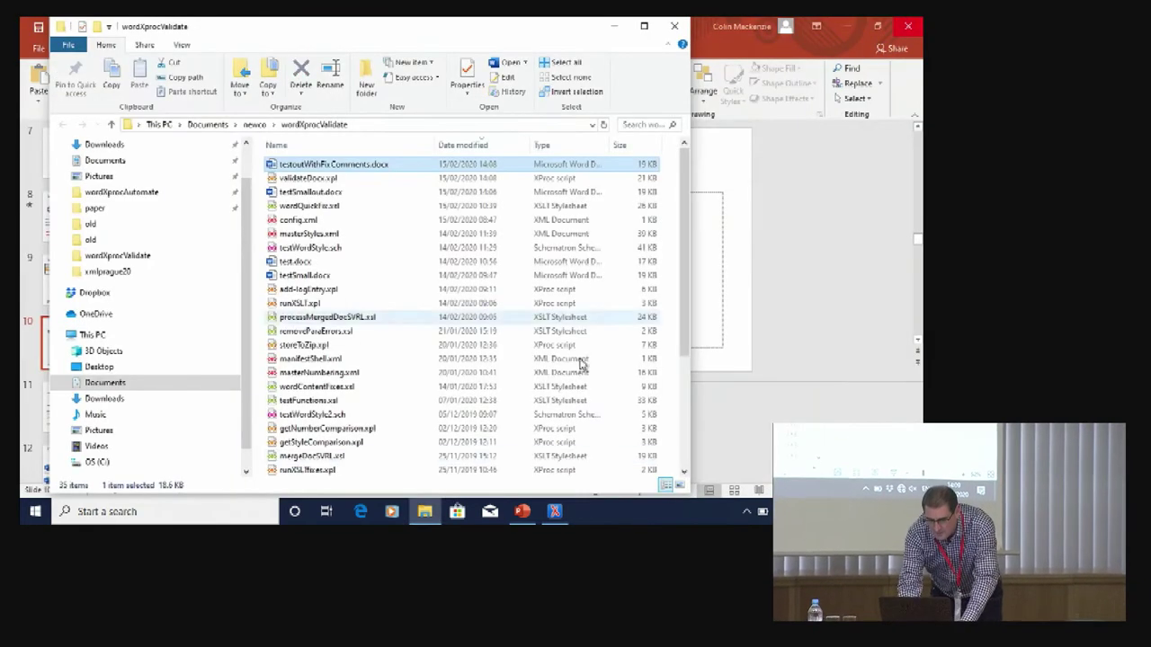
Return to PowerPoint's DEMO – Validation slide and present it full screen
left_click(522, 511)
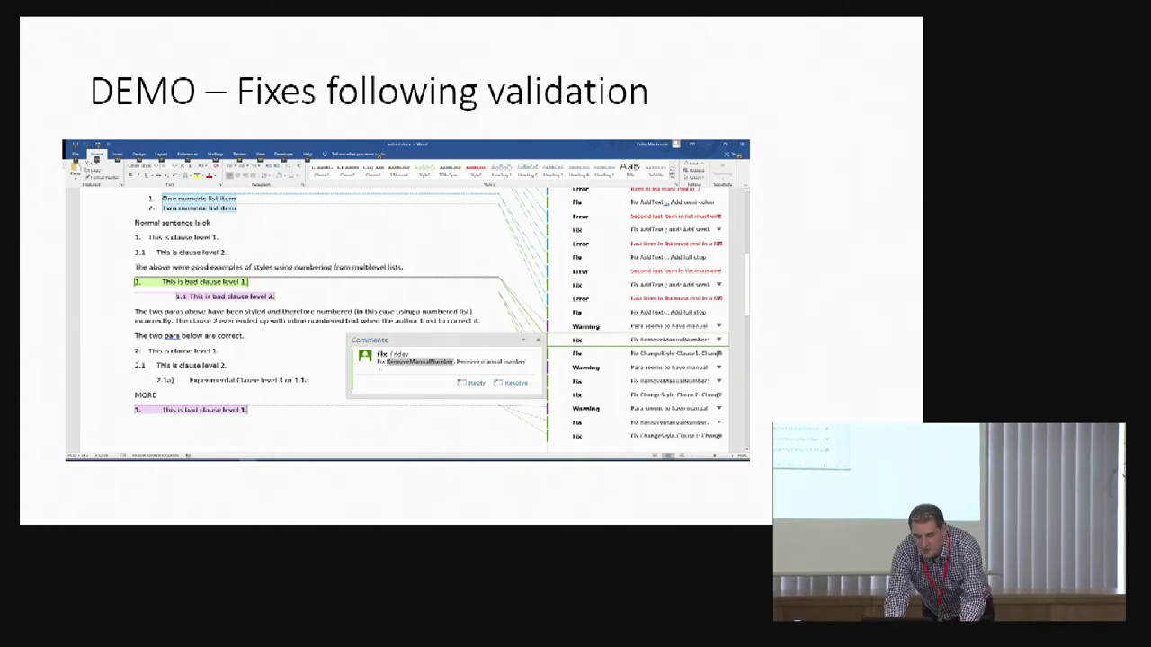
End the slide show, bring validateDocx.xpl forward in oXygen, and close the old results panel
key("super+d")
key("super+p")
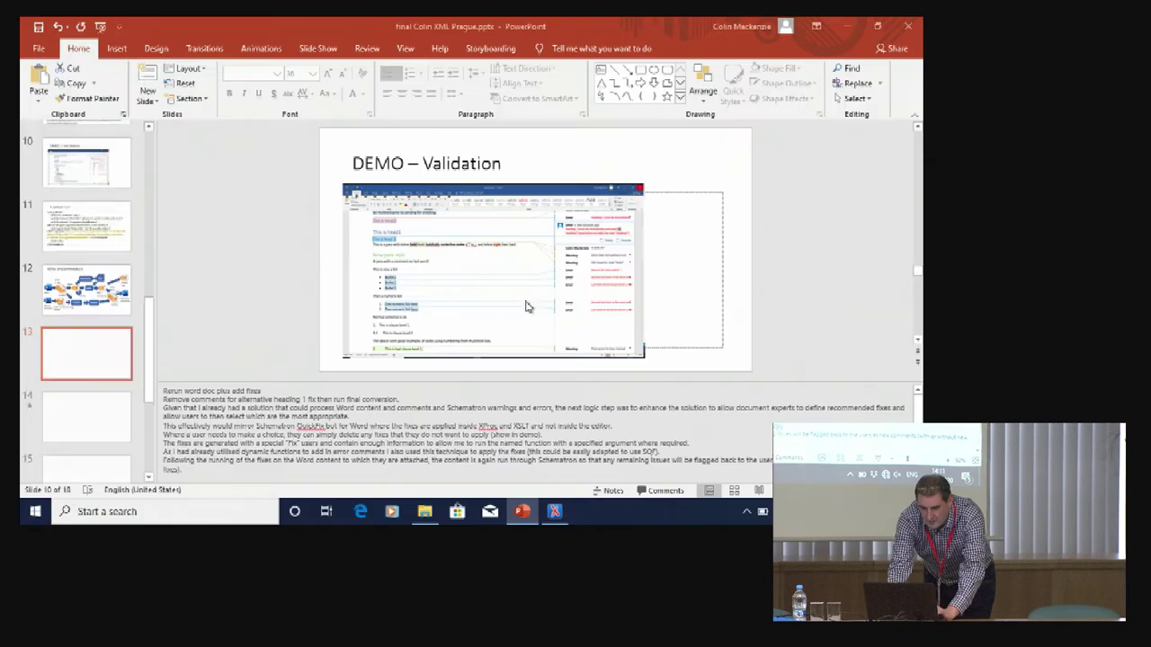
key("alt+Tab")
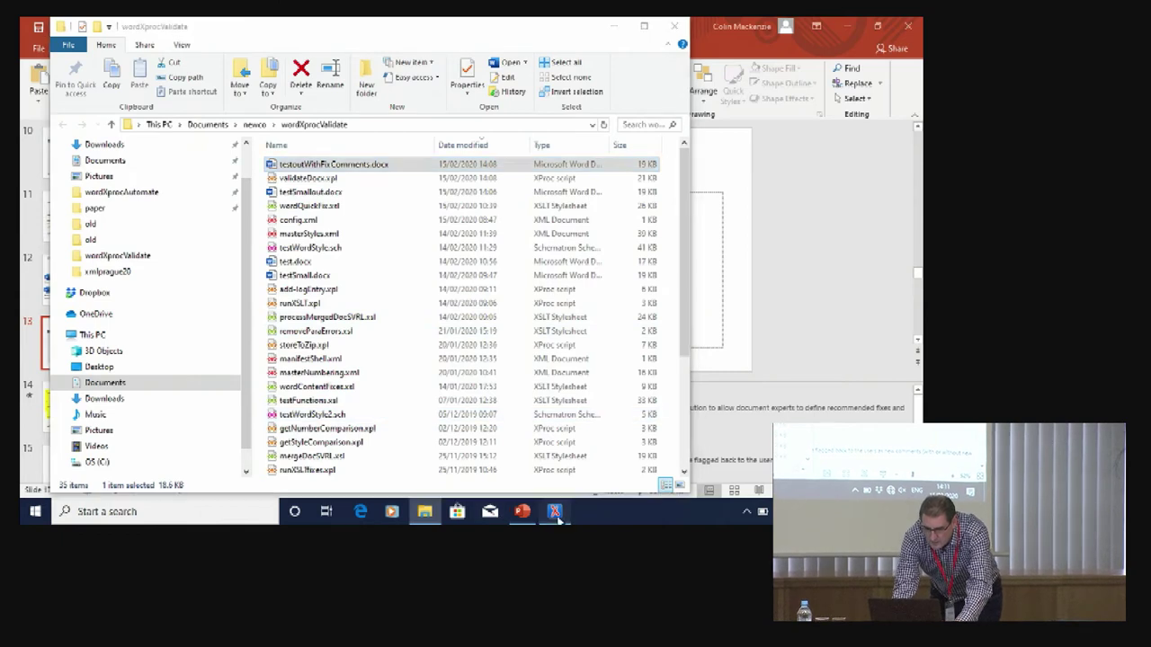
left_click(553, 511)
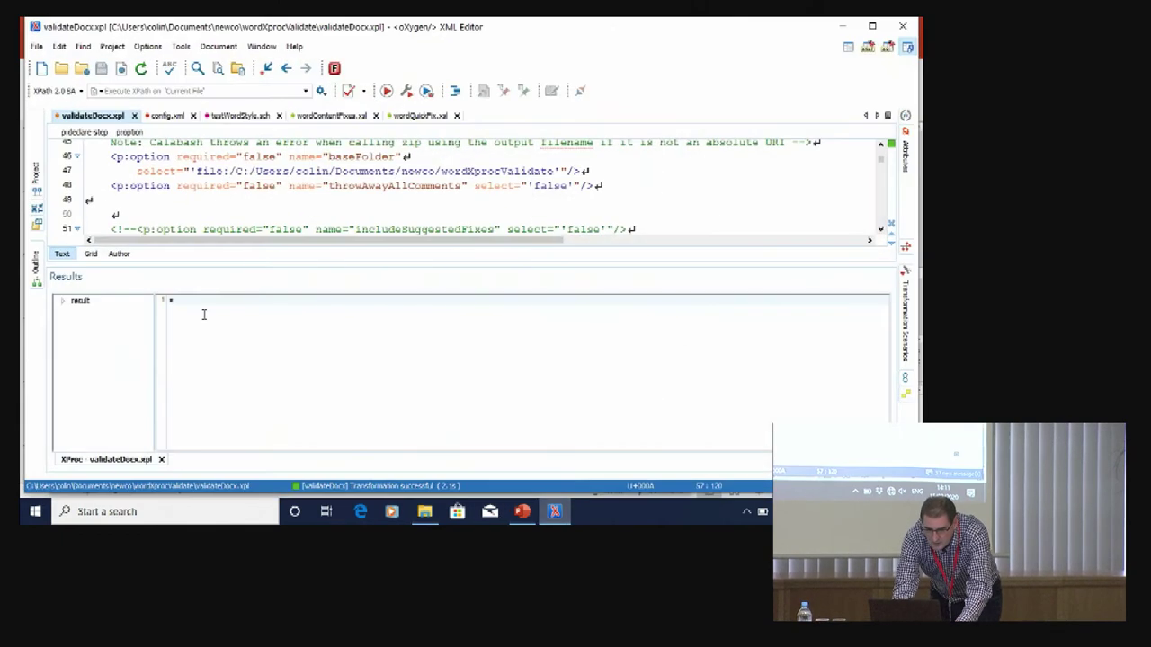
left_click(161, 459)
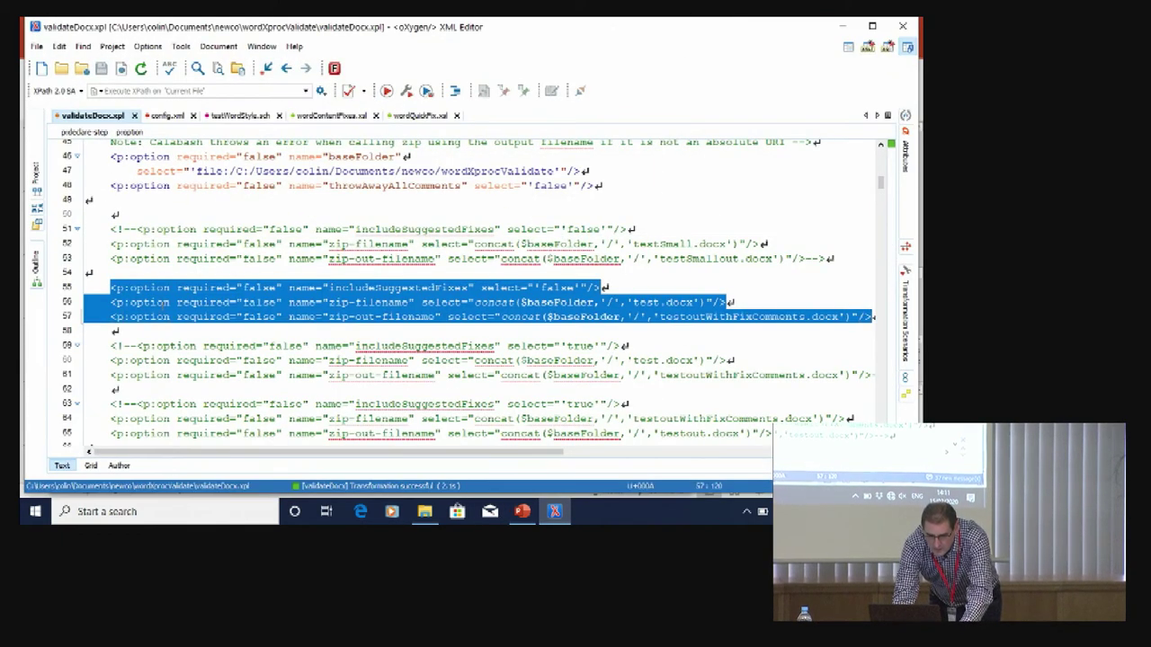
Comment out lines 55–57, uncomment the includeSuggestedFixes 'true' block, save, and rerun the pipeline
right_click(166, 307)
left_click(219, 386)
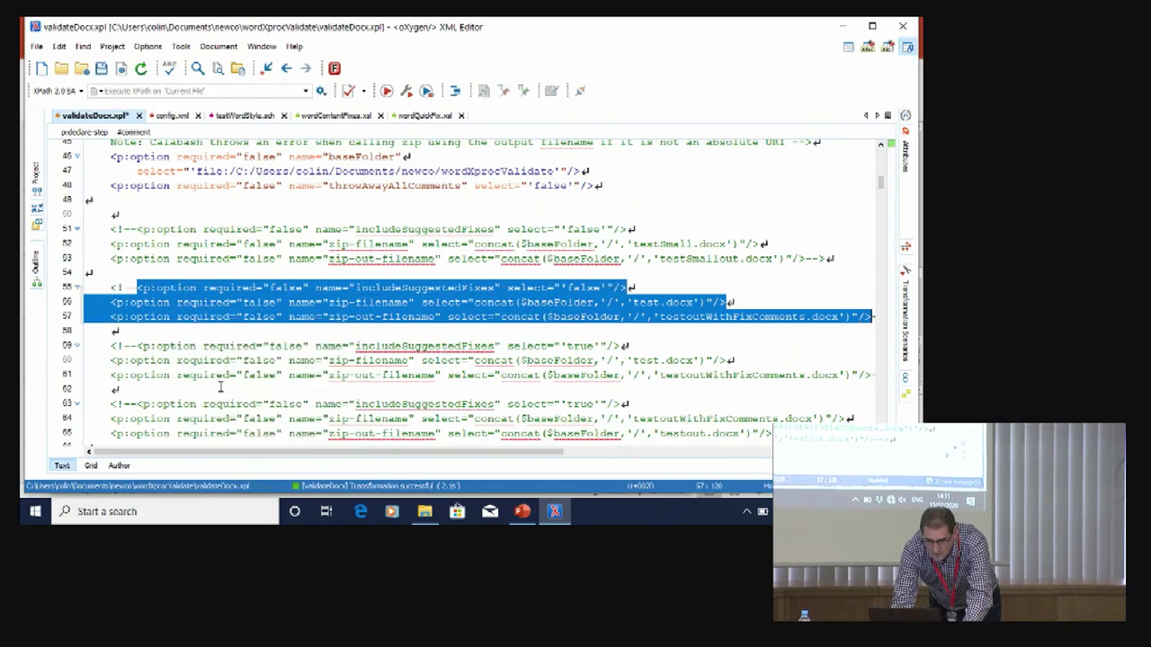
left_click_drag(119, 347, 871, 375)
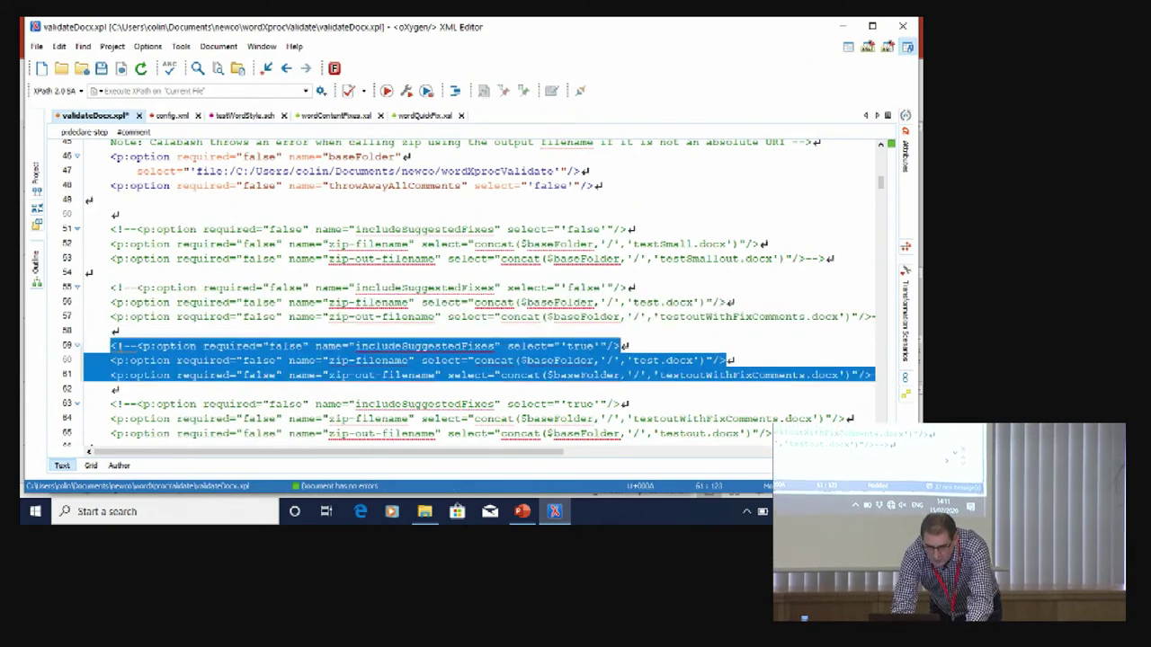
right_click(122, 351)
left_click(188, 389)
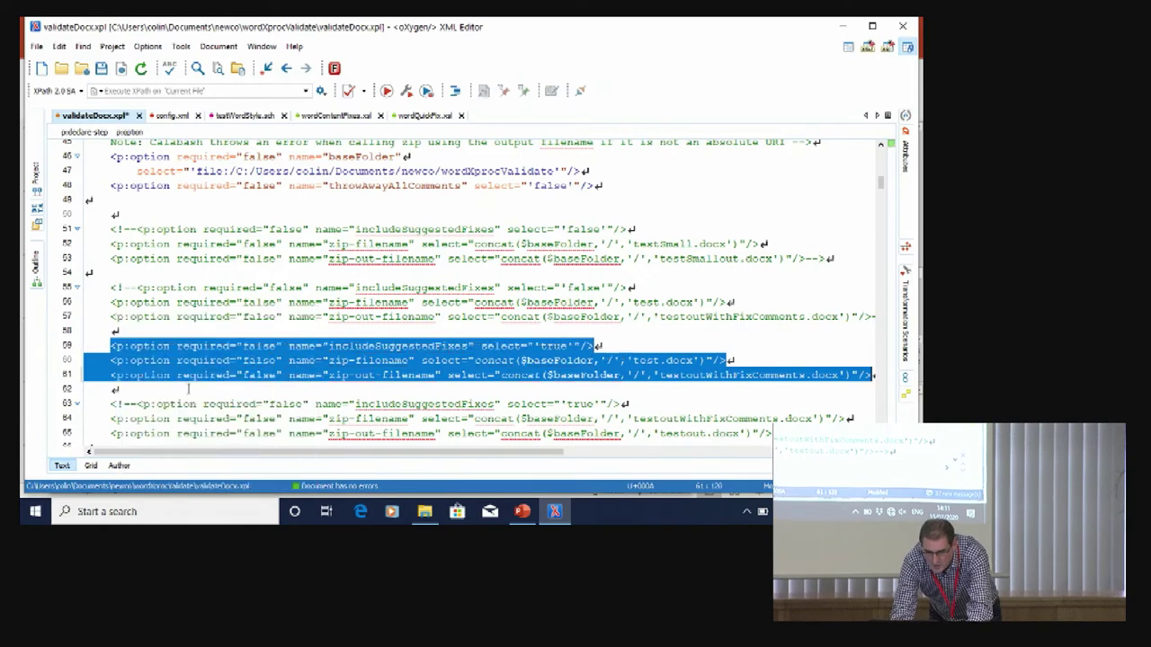
left_click(100, 67)
left_click(386, 91)
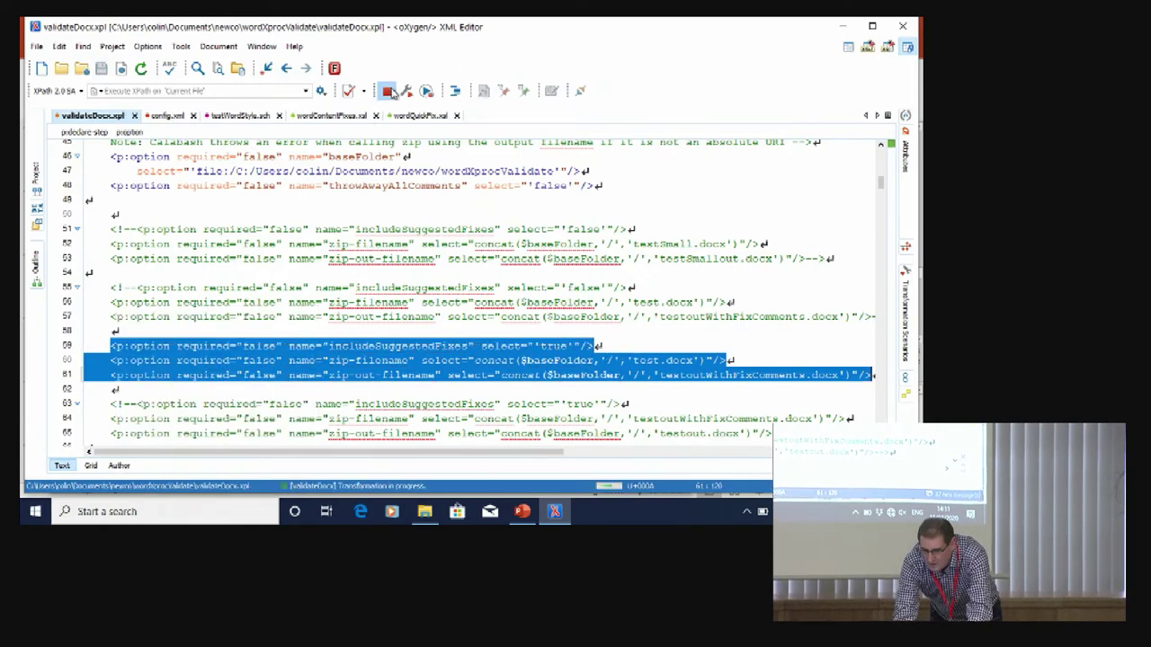
Minimize oXygen, sort the folder newest first by Date modified, and open testoutWithFixComments.docx
left_click(843, 27)
scroll(475, 192, "down", 1)
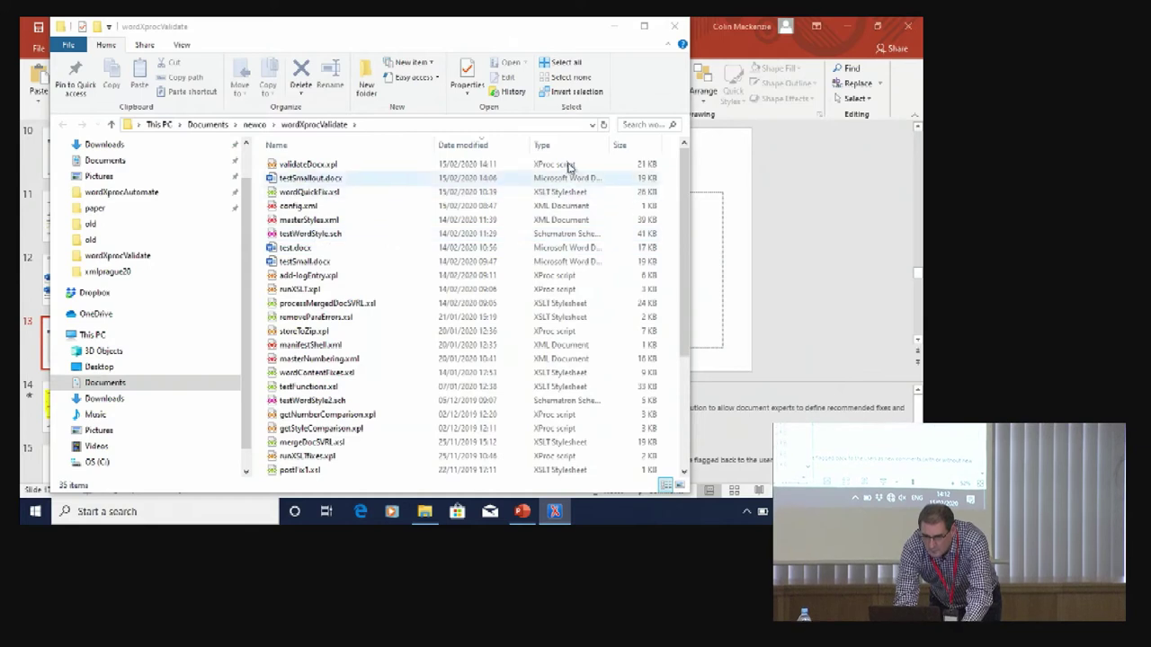
left_click(479, 145)
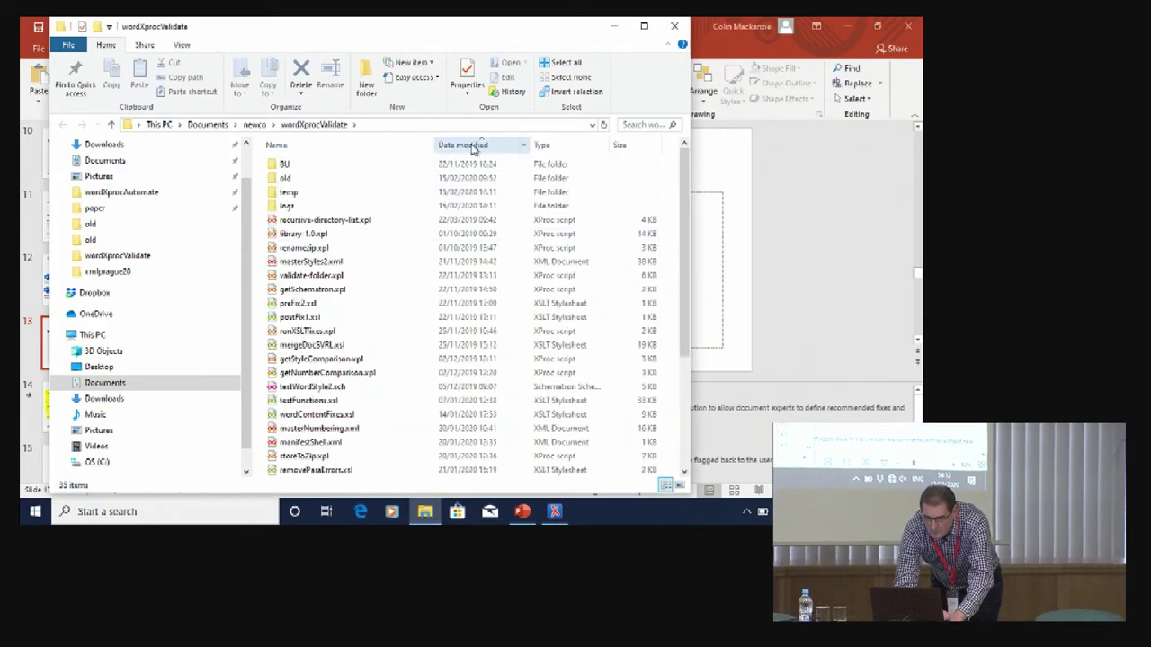
left_click(477, 146)
left_click(359, 164)
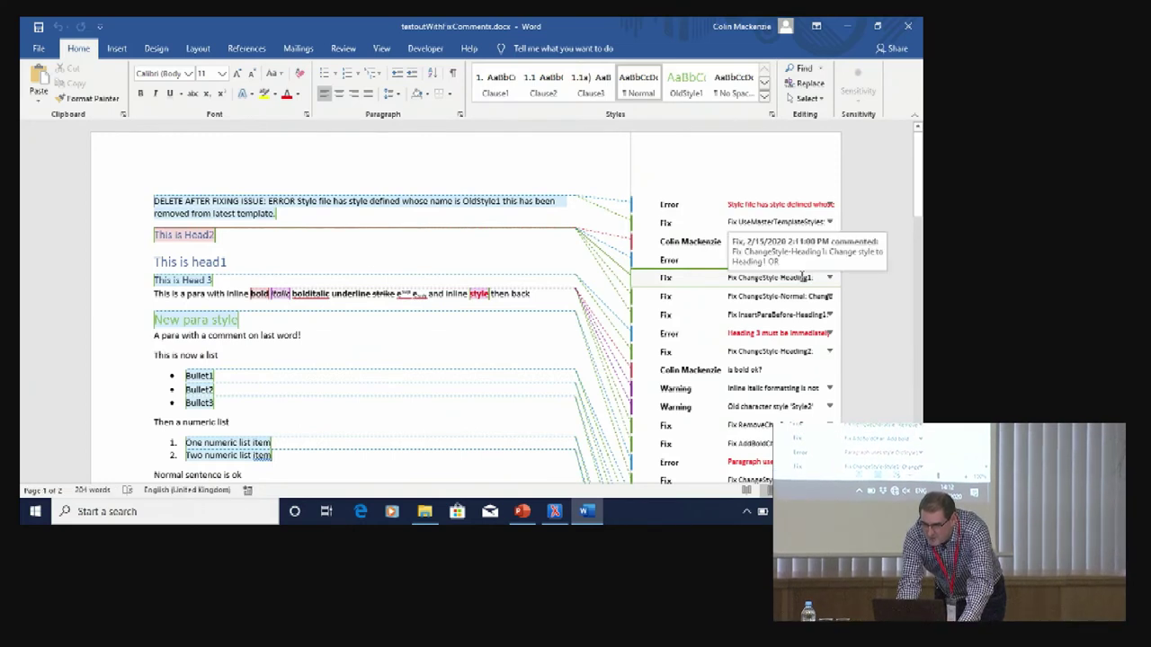
Read the Fix ChangeStyle-Heading1 margin comment, then switch to Word's Review ribbon
left_click(827, 280)
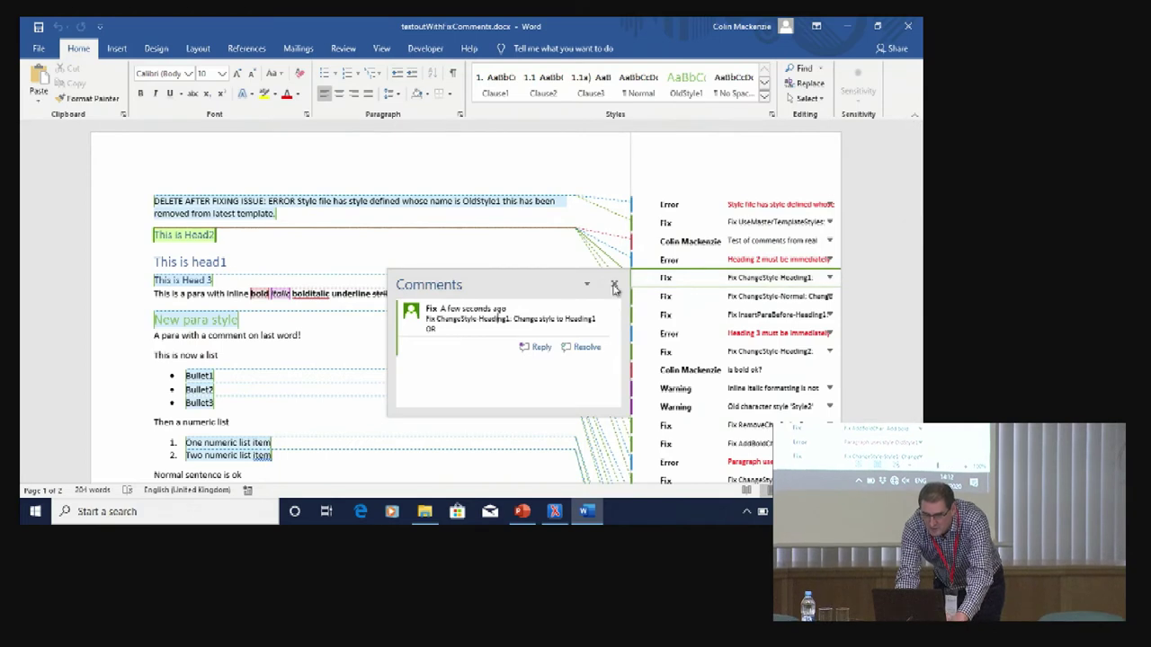
left_click(615, 286)
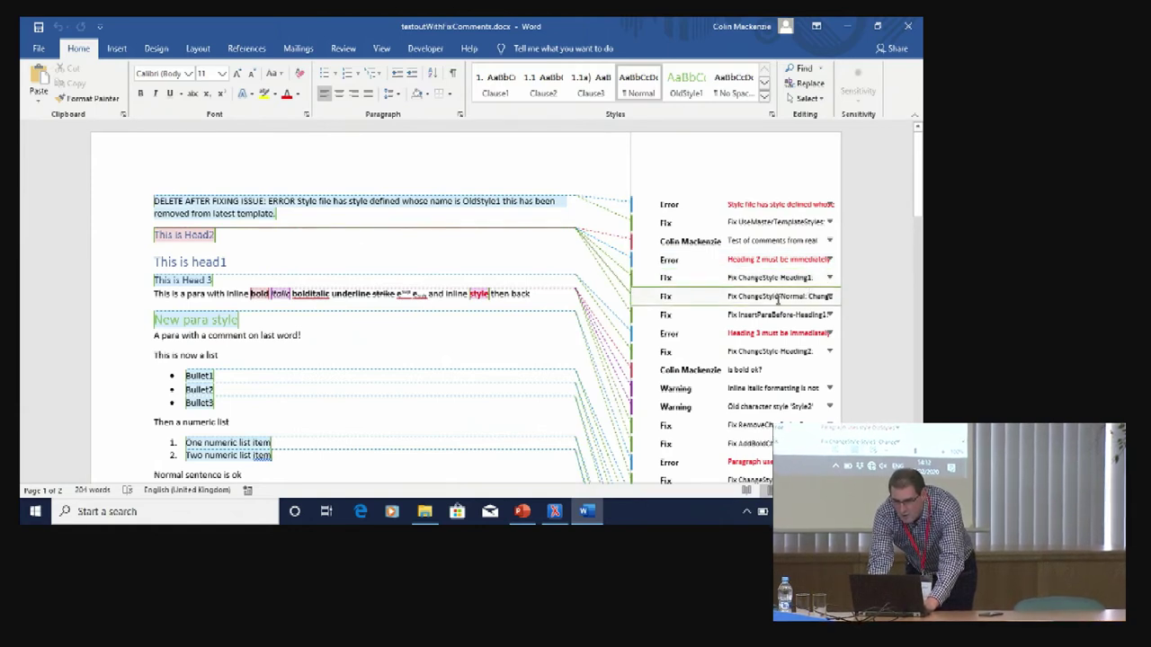
left_click(351, 52)
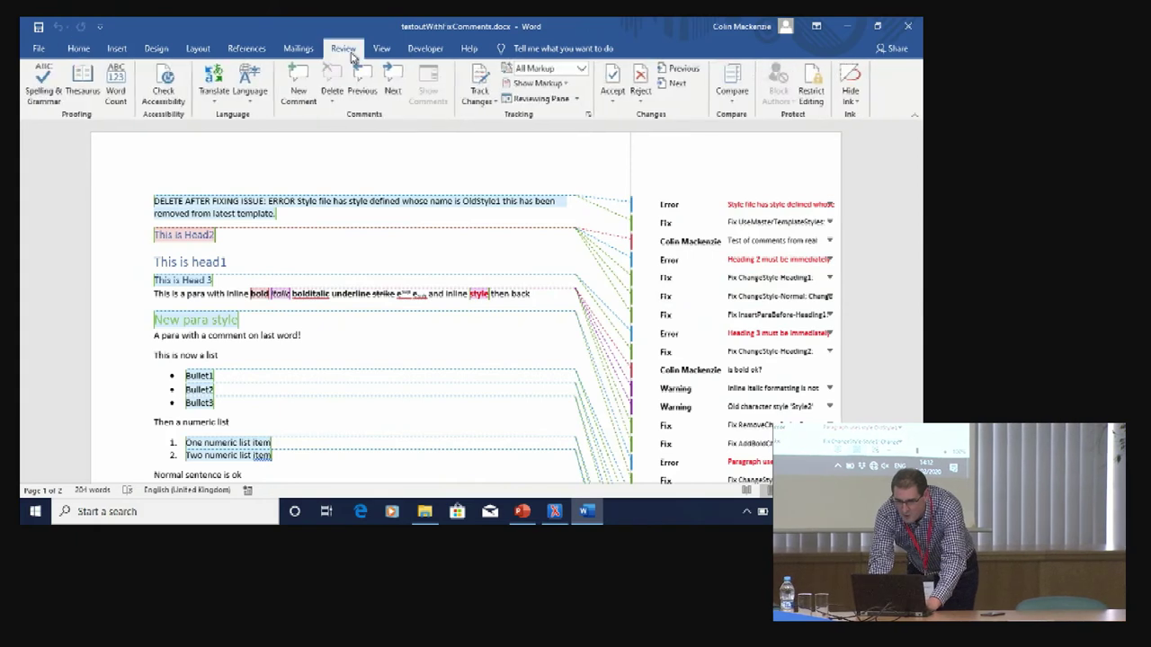
Delete the ChangeStyle-Normal and InsertParaBefore-Heading1 fix comments, then save testoutWithFixComments.docx
left_click(773, 296)
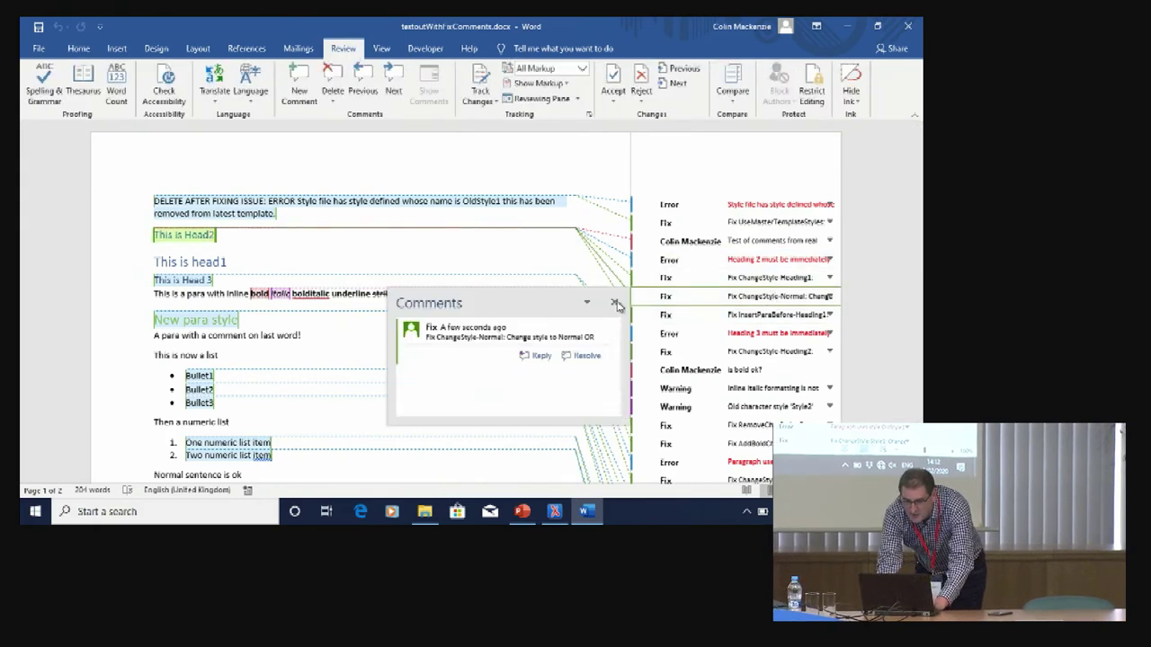
left_click(333, 79)
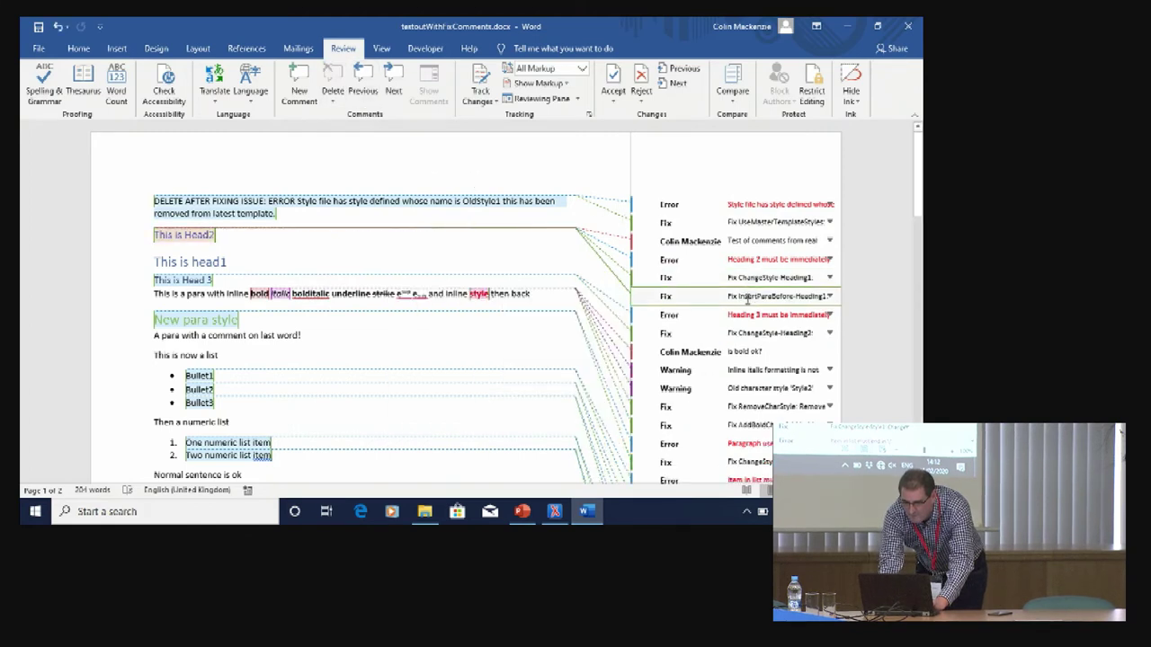
left_click(749, 303)
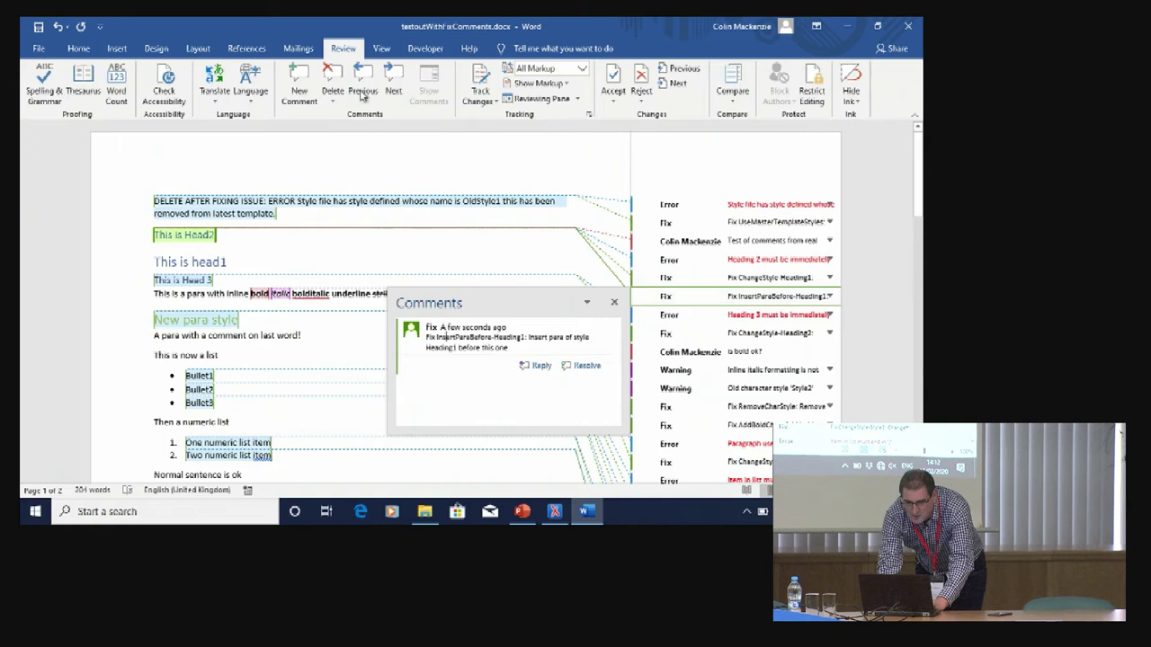
left_click(333, 82)
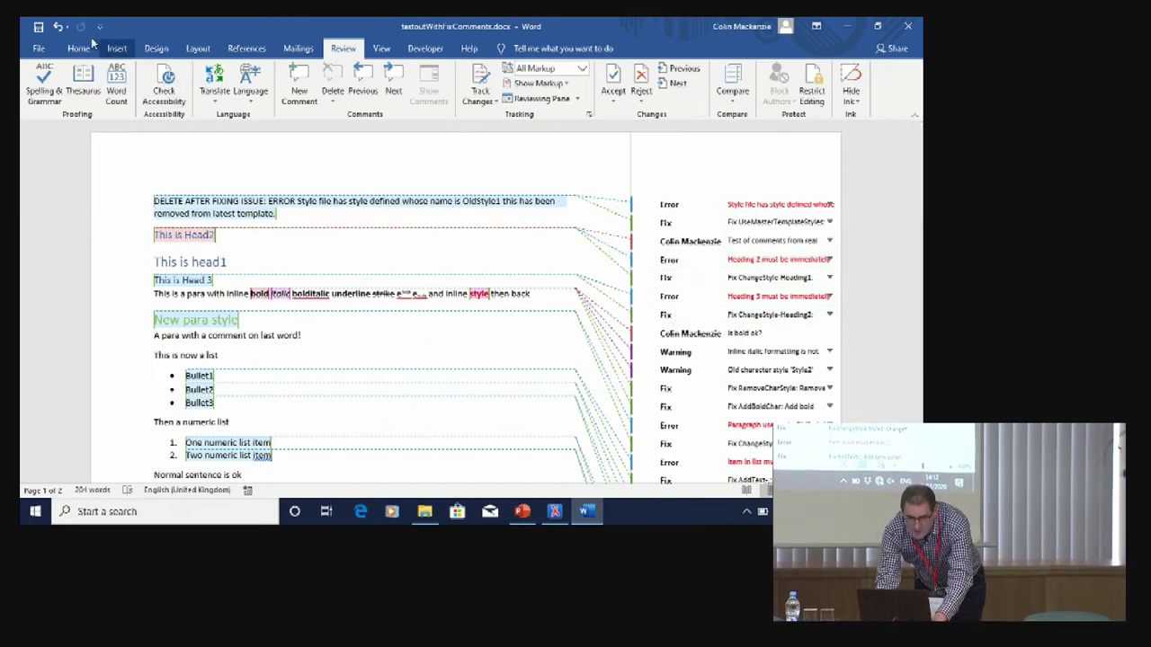
left_click(38, 26)
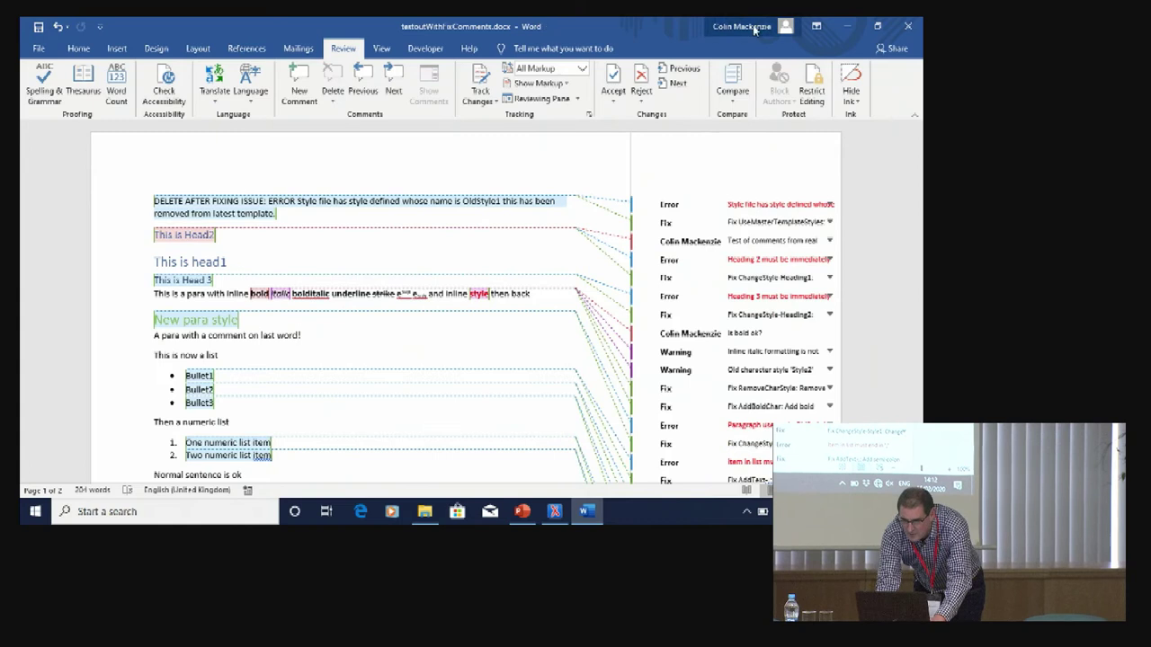
Close Word and comment out the test.docx option lines 59-61 in validateDocx.xpl
left_click(907, 26)
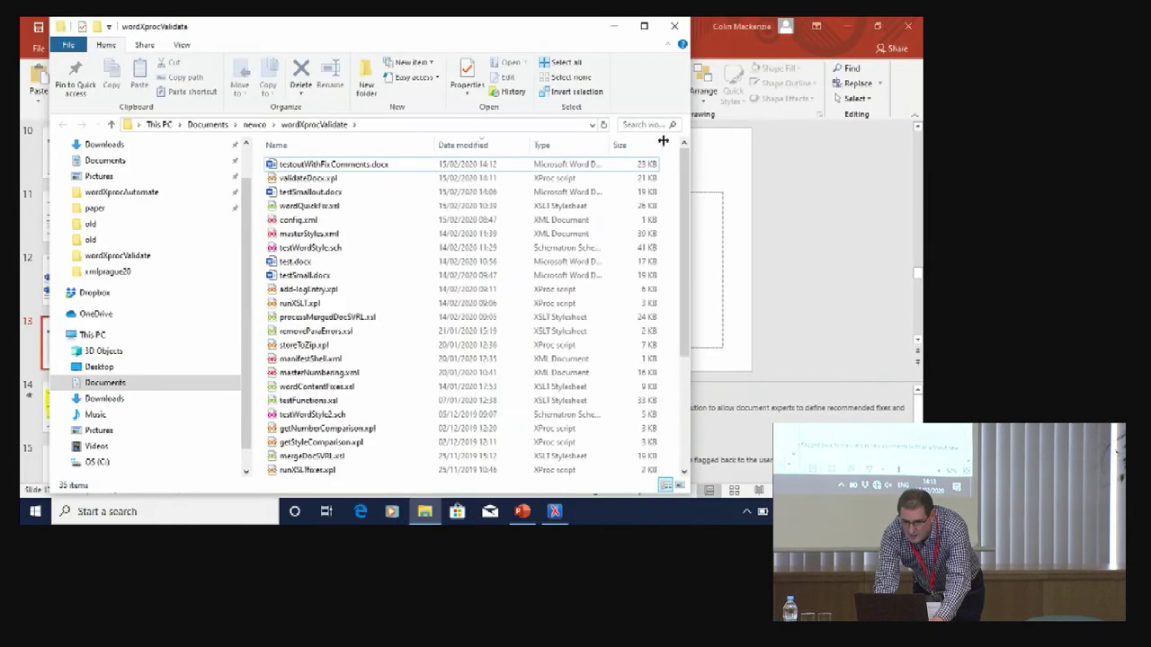
left_click(559, 512)
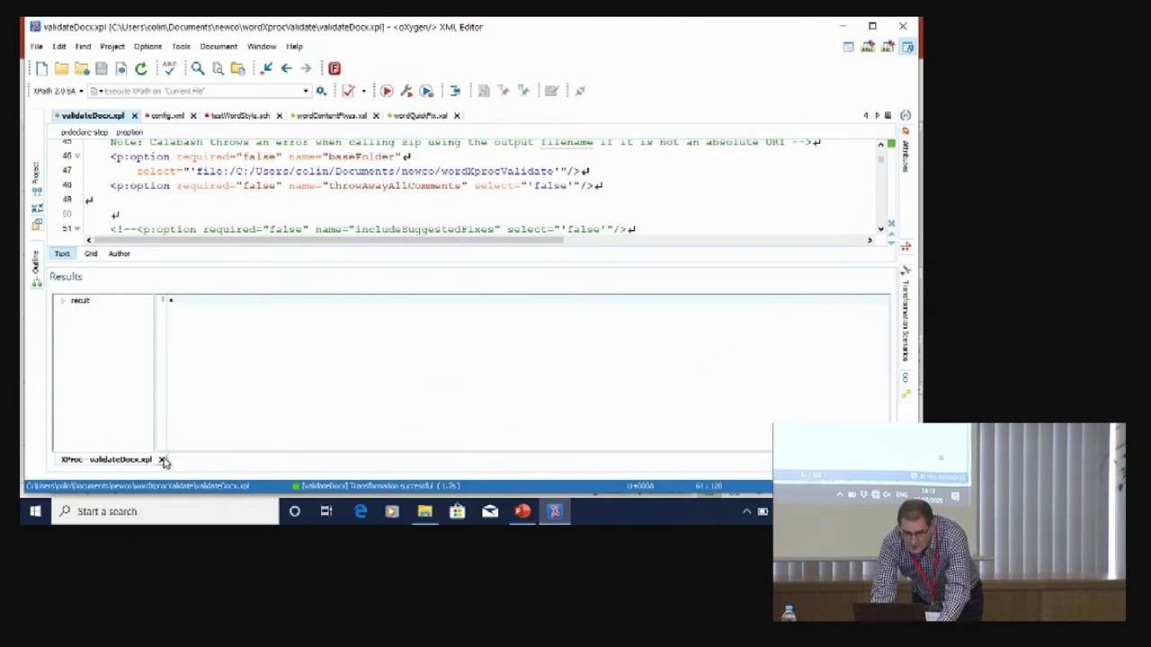
left_click(163, 461)
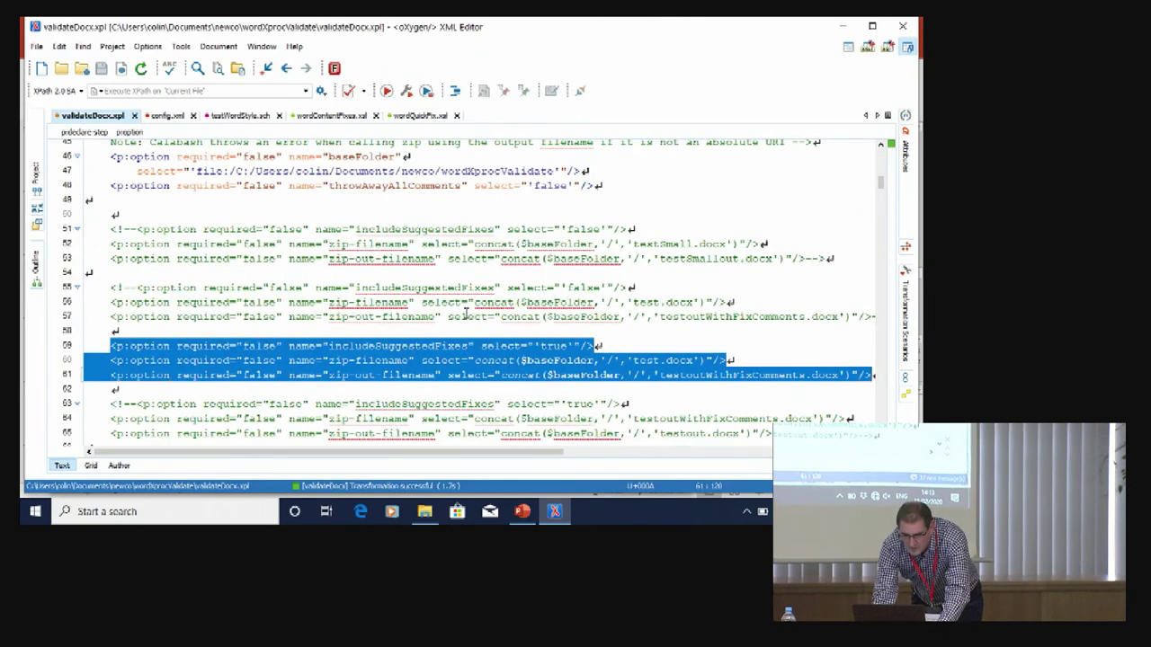
right_click(379, 306)
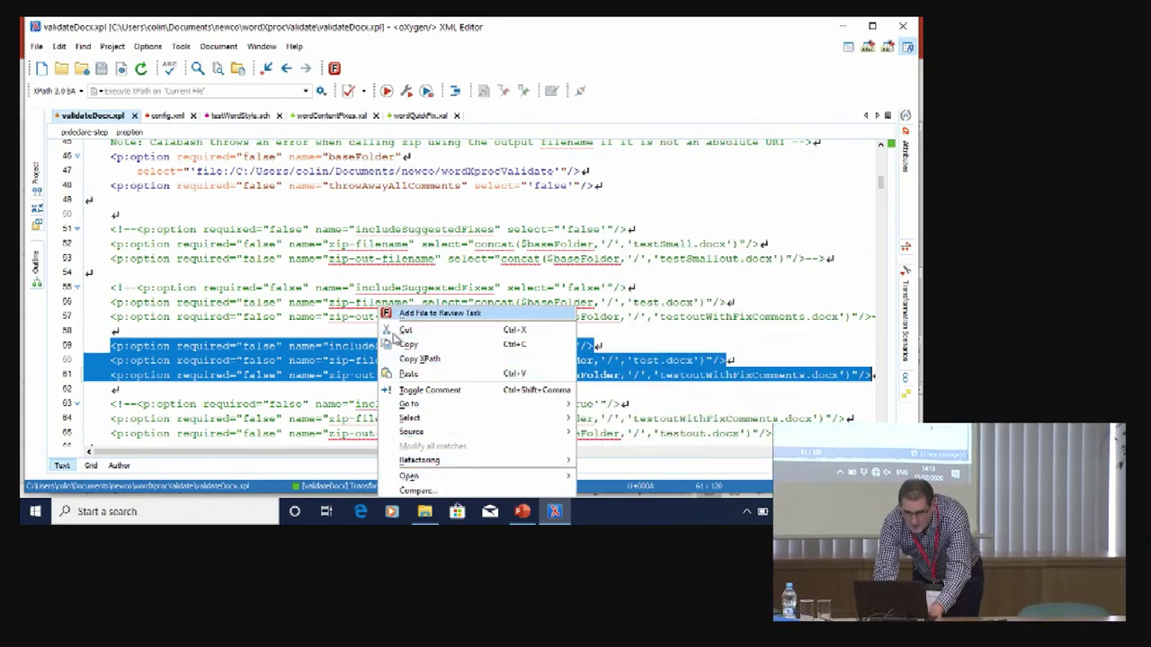
left_click(422, 390)
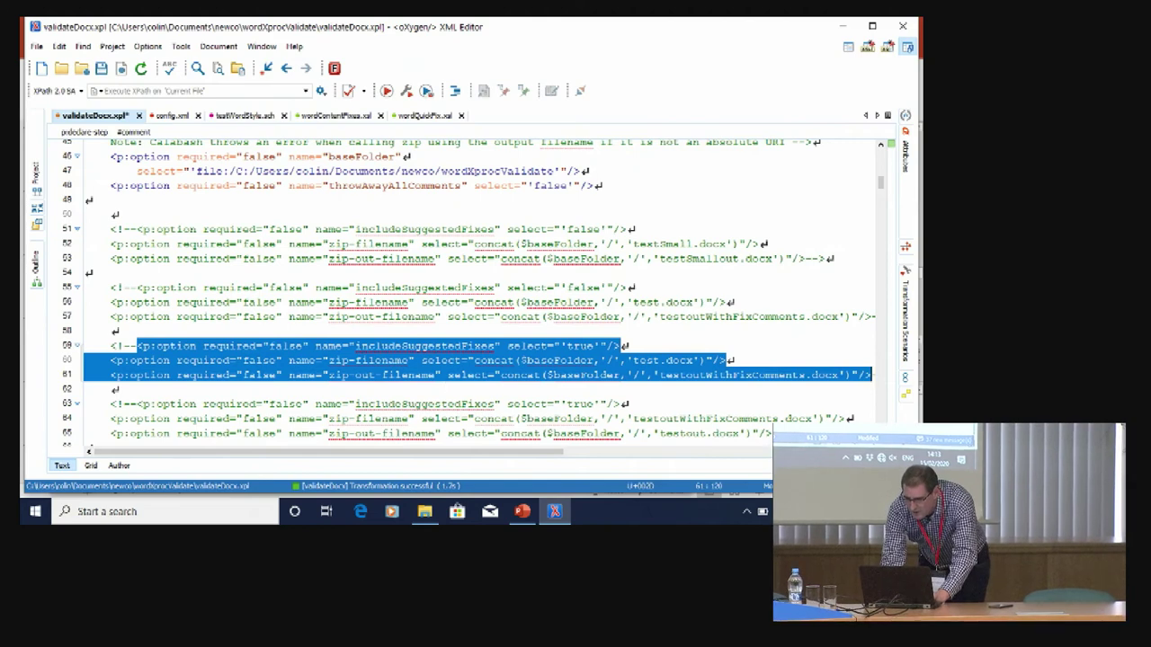
Uncomment lines 63-65 to read testoutWithFixComments.docx and write testout.docx, then save the pipeline
scroll(115, 340, "down", 2)
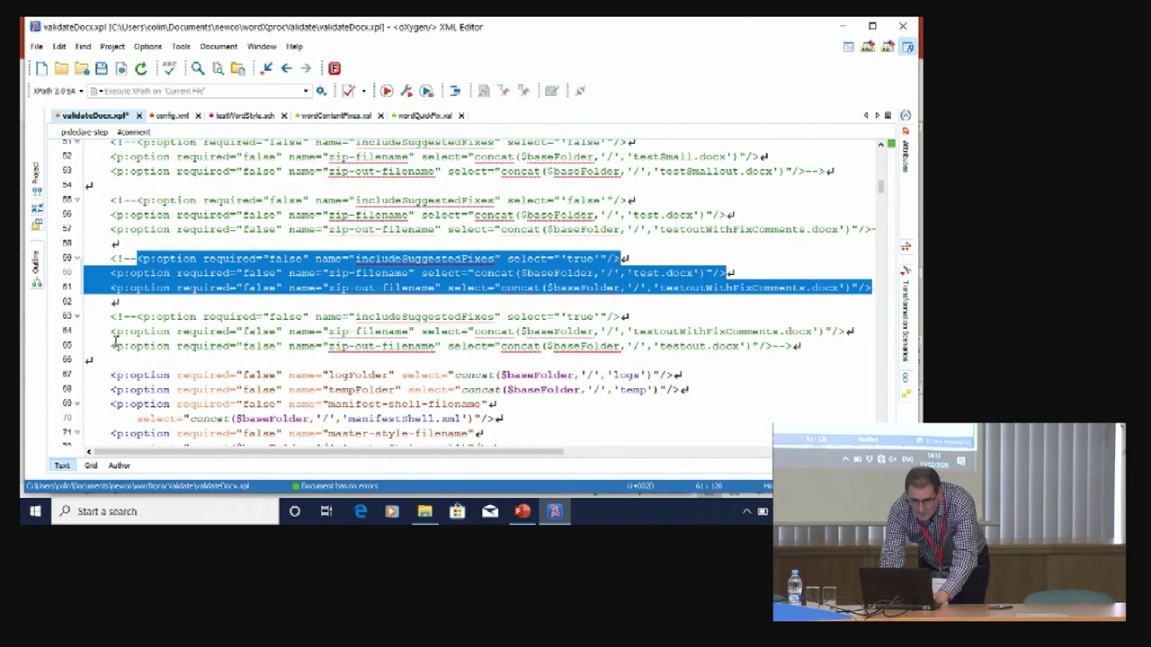
left_click(113, 317)
key("shift+Down")
key("shift+Down")
key("shift+End")
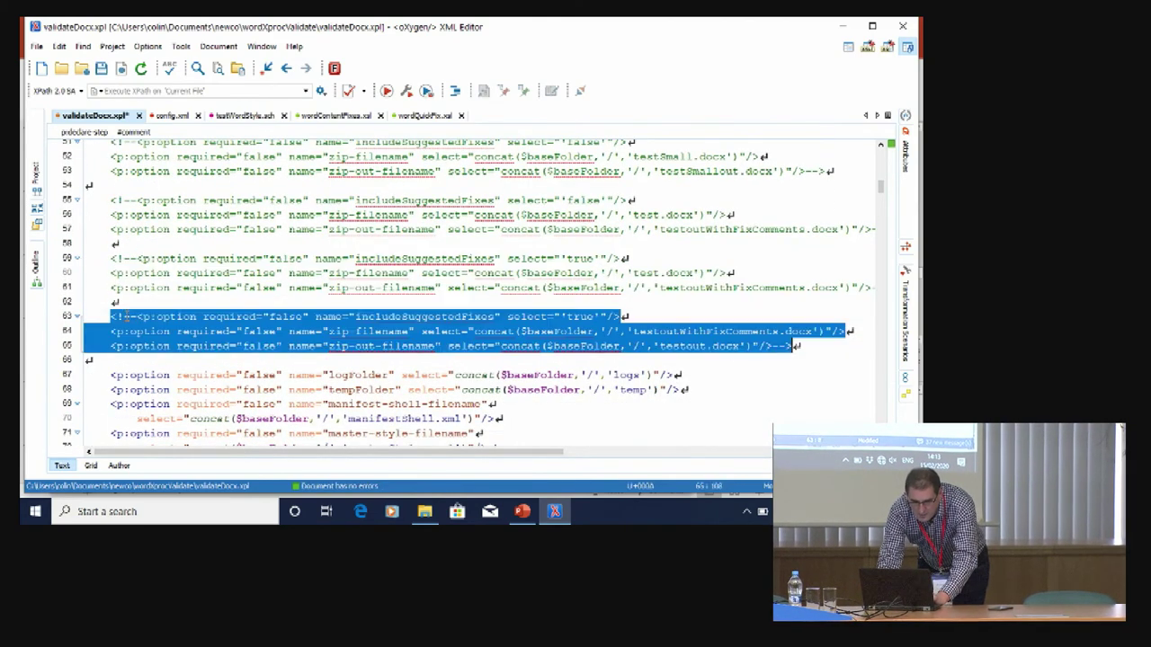
right_click(126, 317)
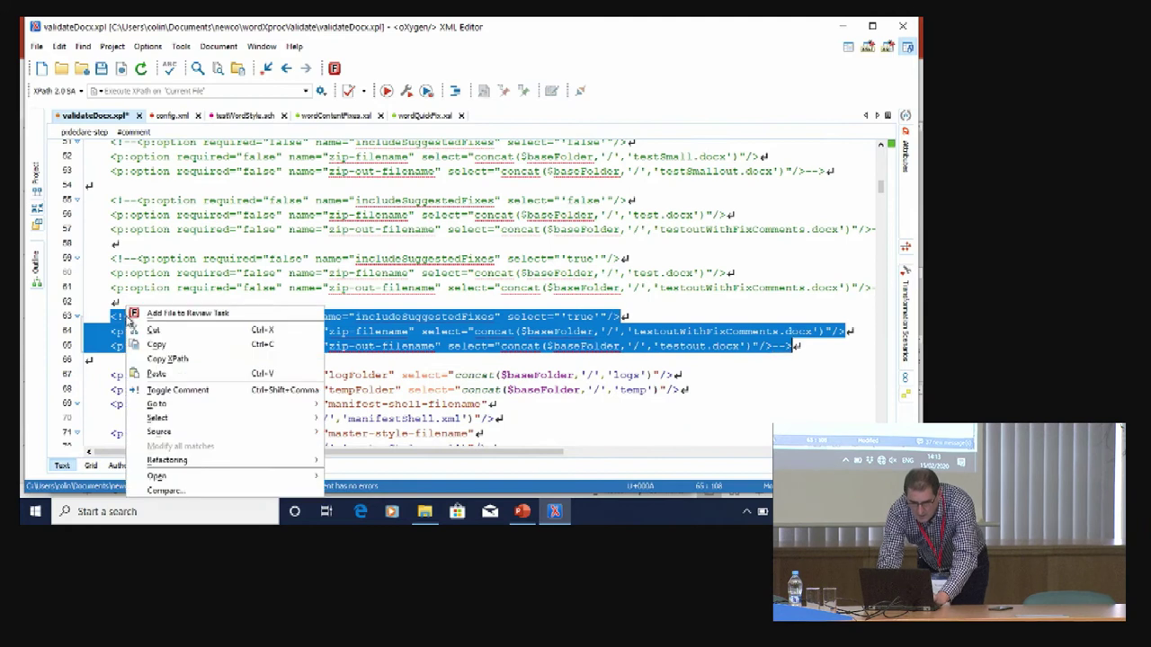
left_click(192, 394)
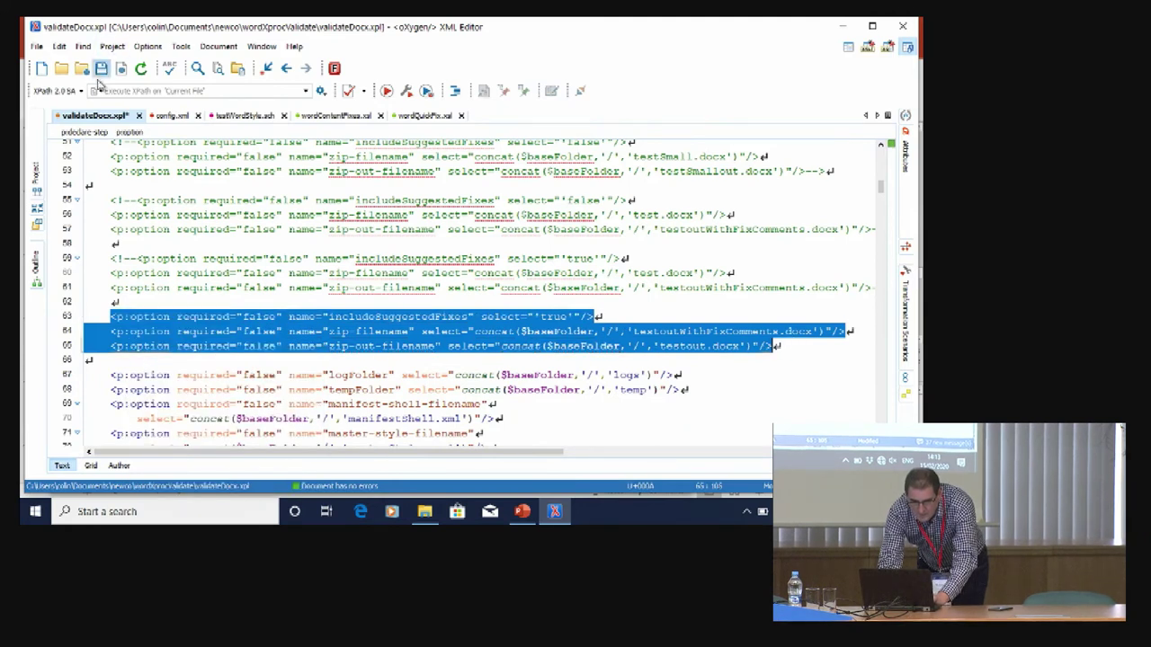
left_click(101, 72)
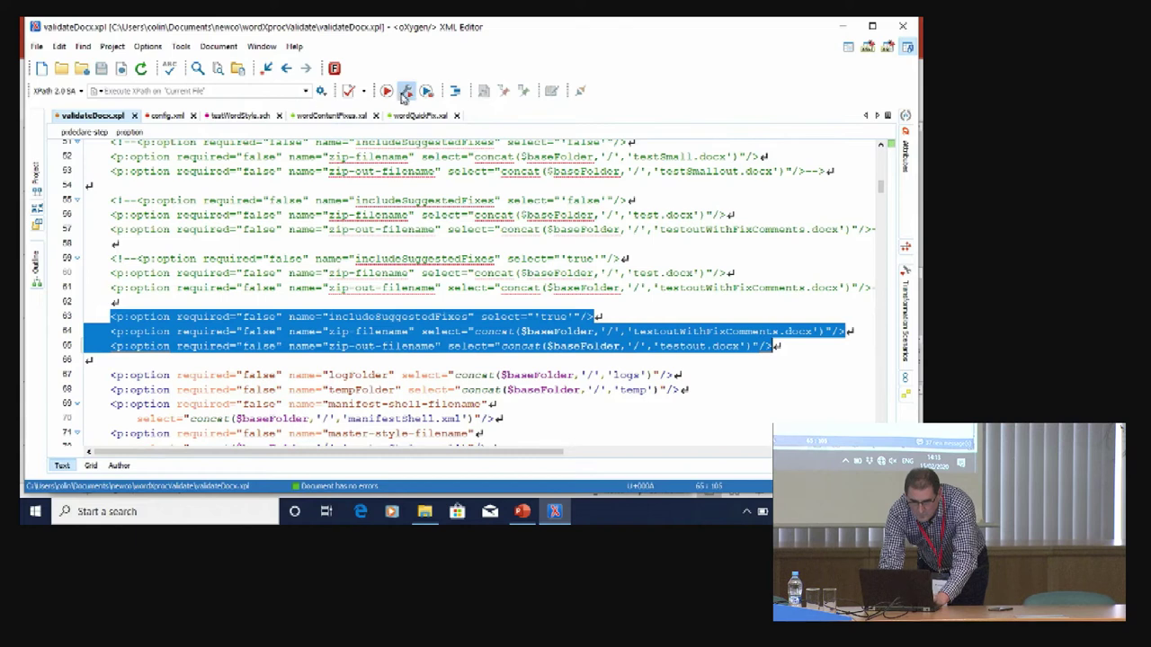
Run the validateDocx pipeline and minimize oXygen once the transformation succeeds
left_click(387, 93)
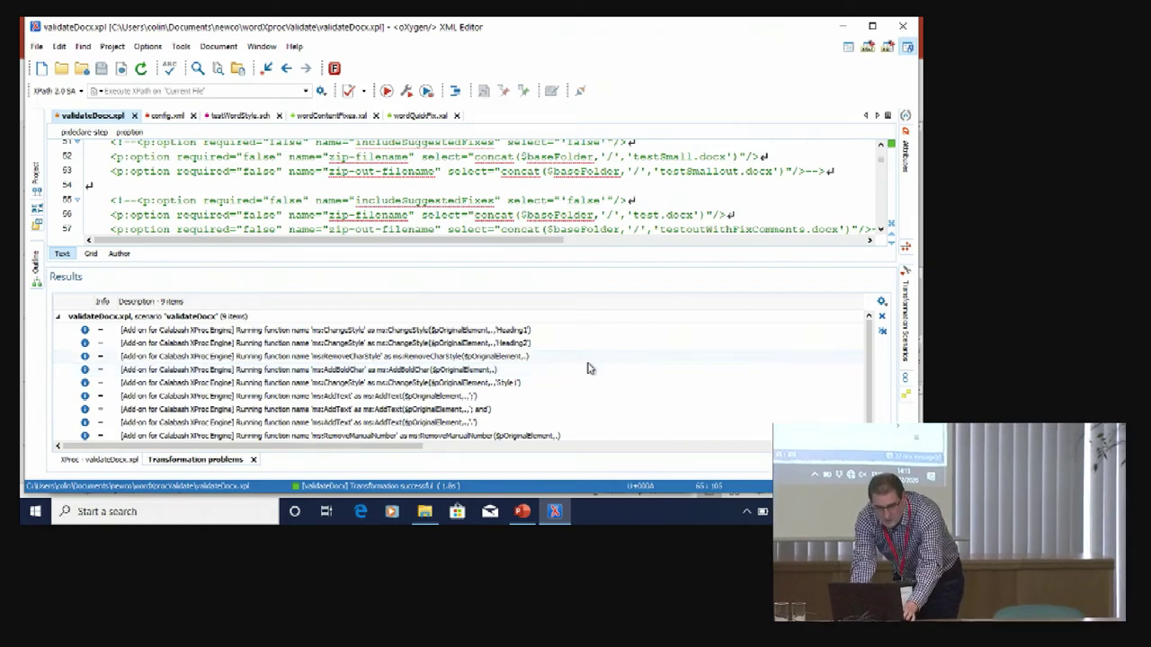
left_click(844, 28)
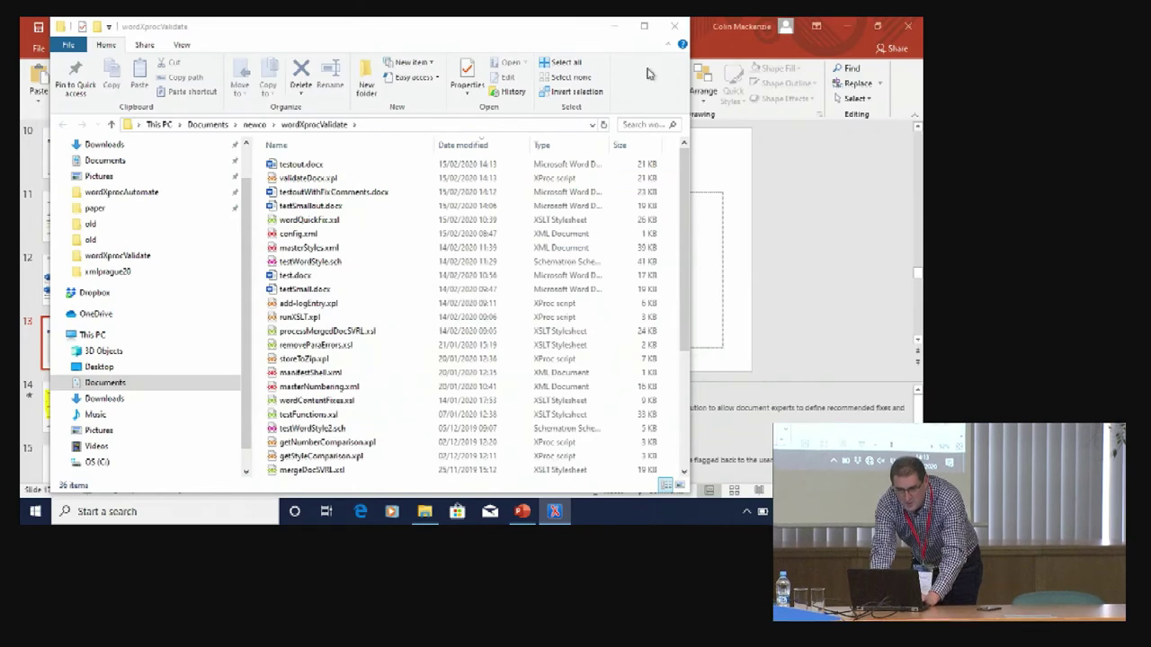
Open testout.docx from the wordXprocValidate folder in Word
double_click(311, 166)
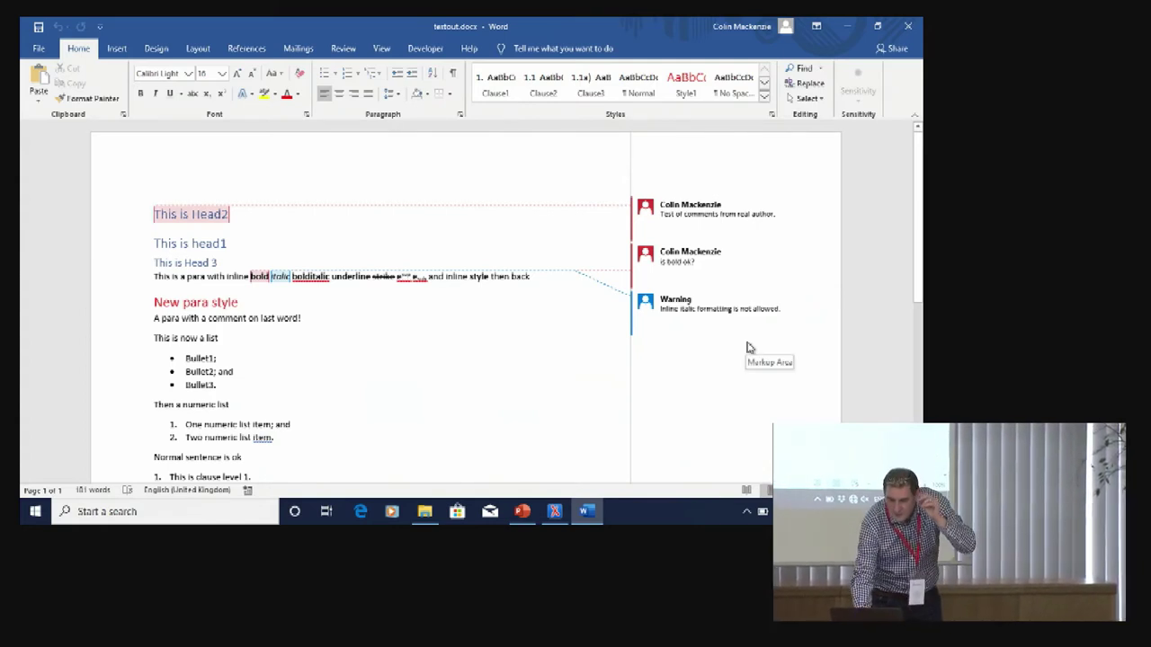
left_click(257, 304)
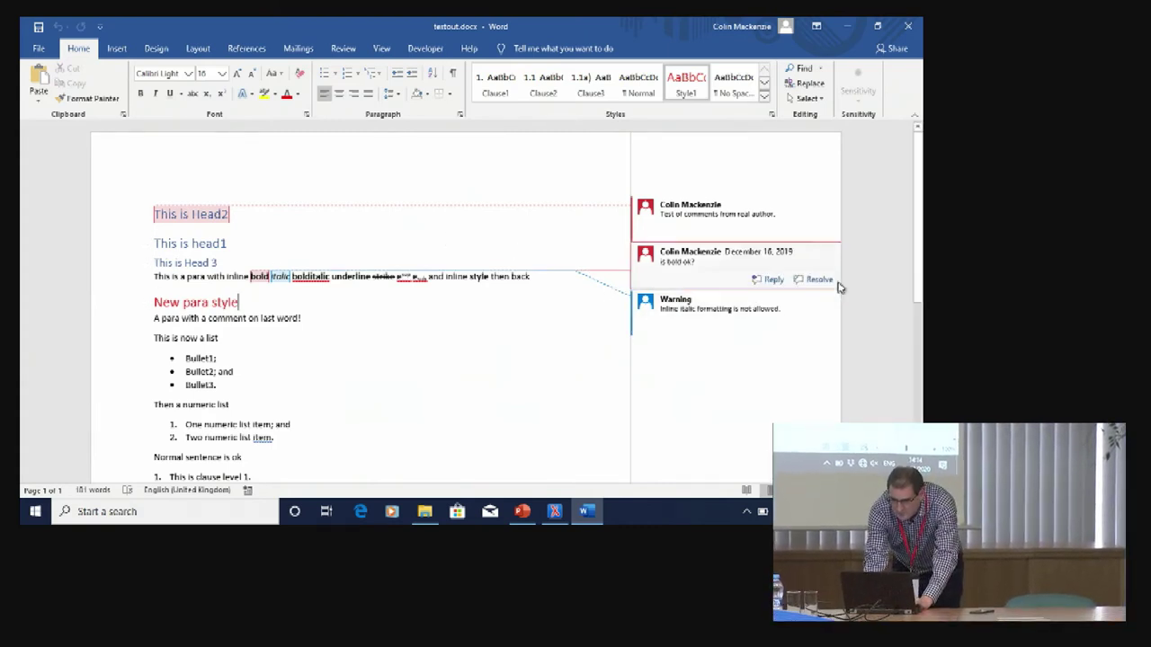
scroll(528, 273, "down", 3)
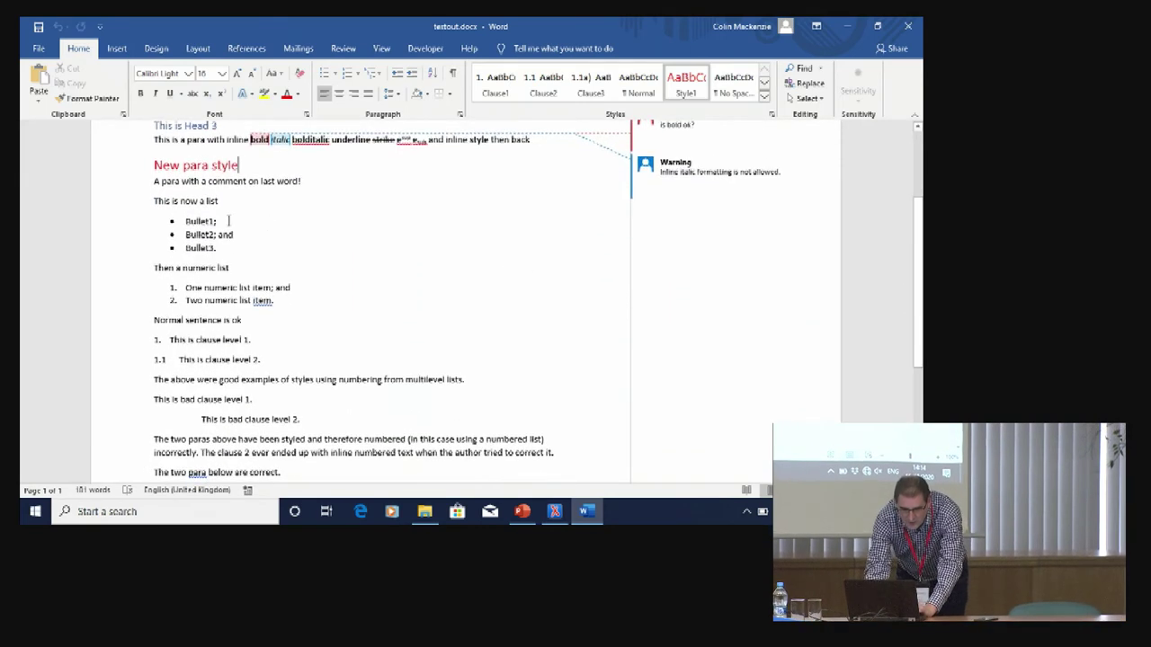
left_click(220, 221)
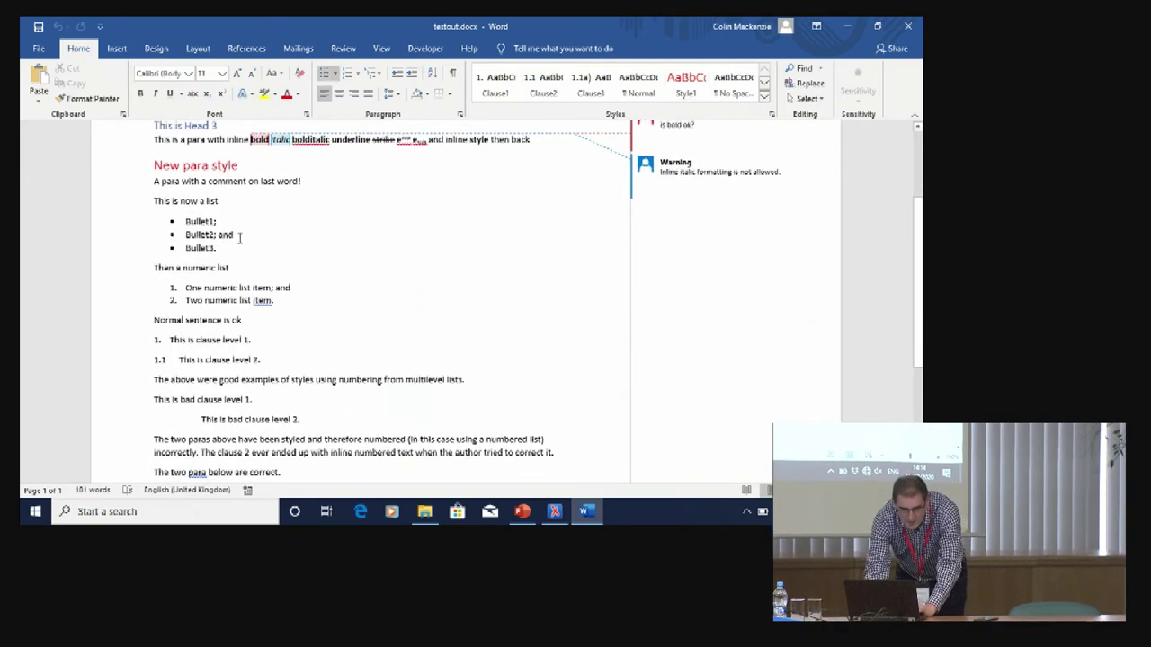
left_click(271, 288)
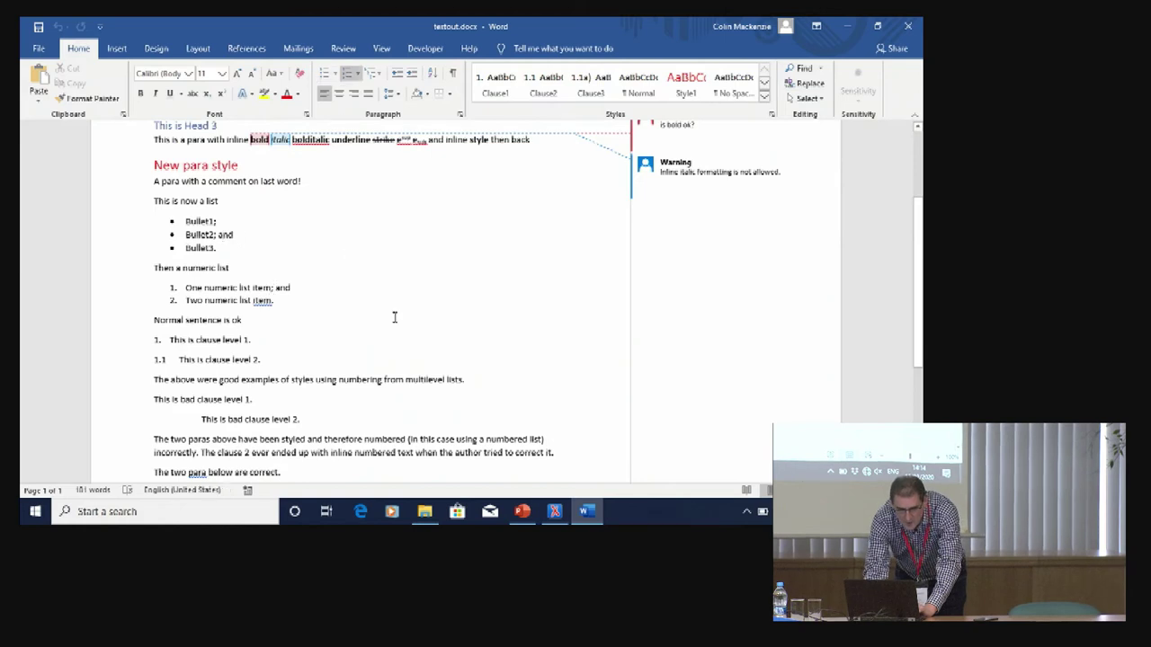
left_click_drag(921, 250, 919, 291)
left_click(244, 254)
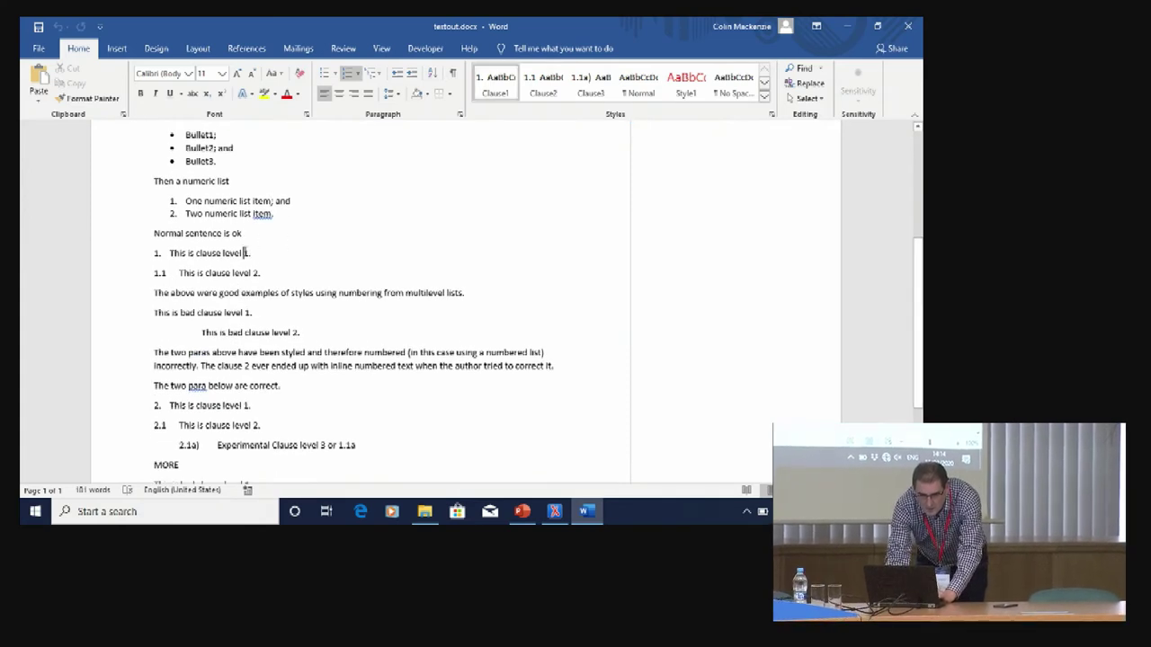
left_click(240, 427)
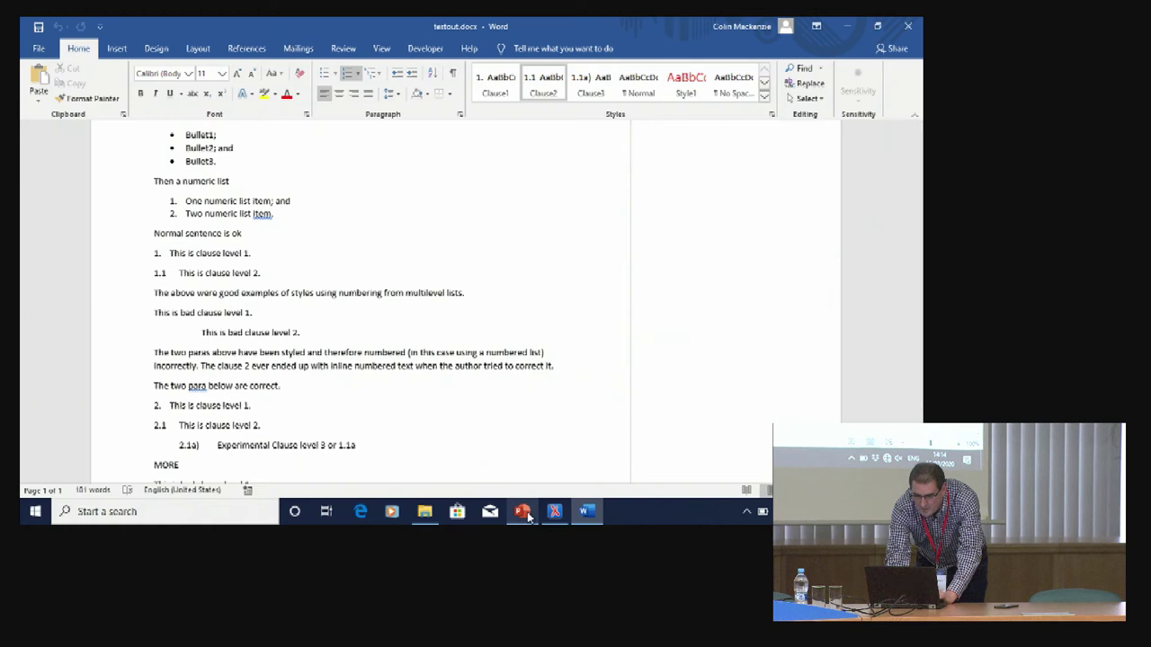
mouse_move(527, 511)
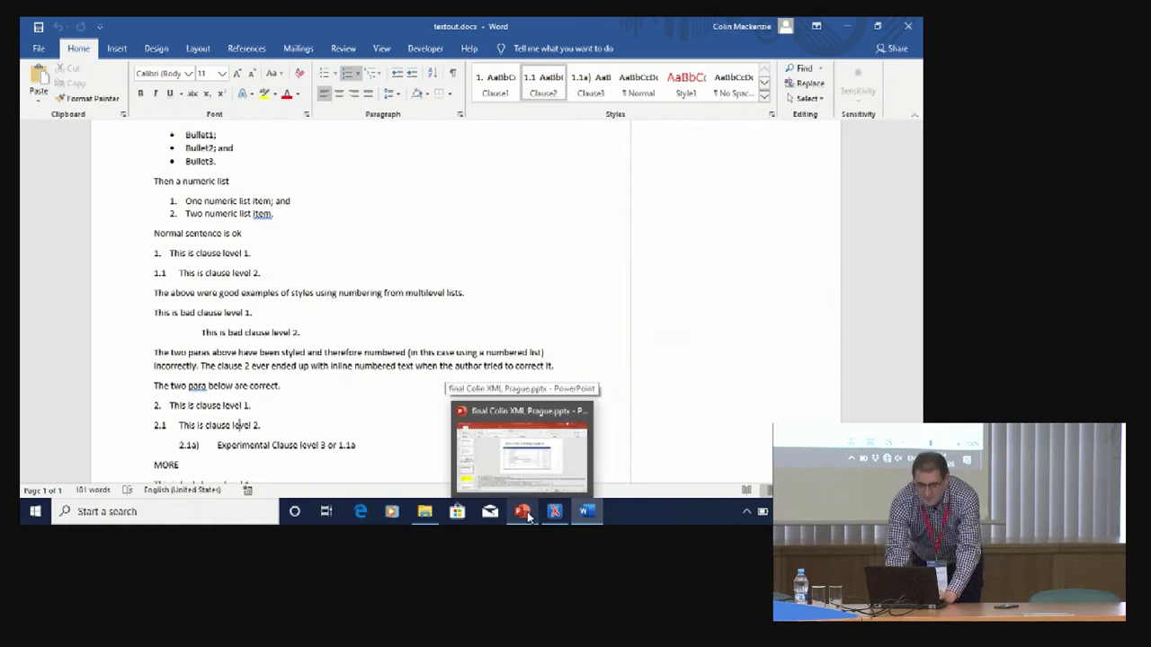
Return to PowerPoint on slide 13, 'DEMO – Fixes following validation'
left_click(528, 514)
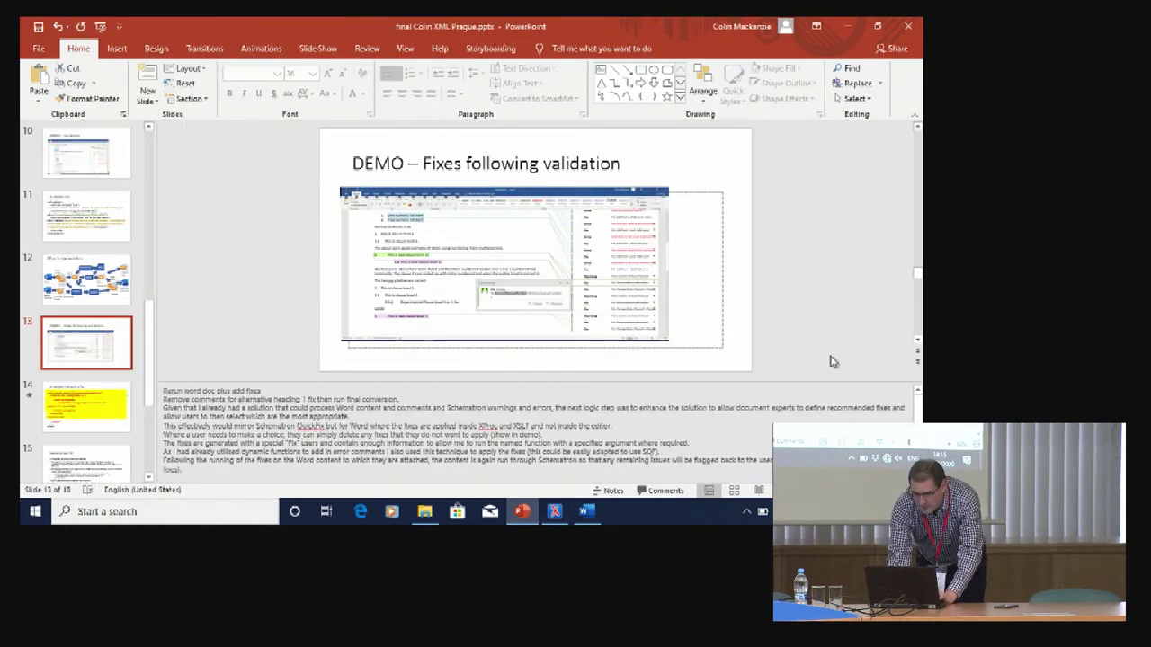